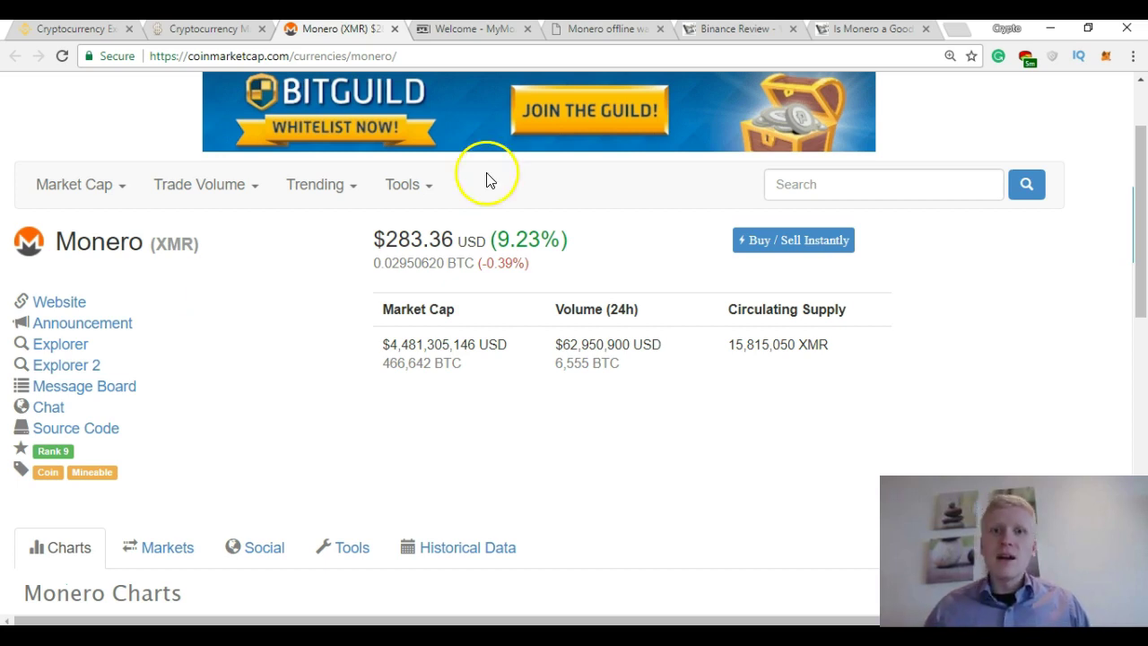
# Step: Open the article "Is Monero a Good Investment? What Is the Value of Monero?" and review its title and introduction
pyautogui.click(879, 32)
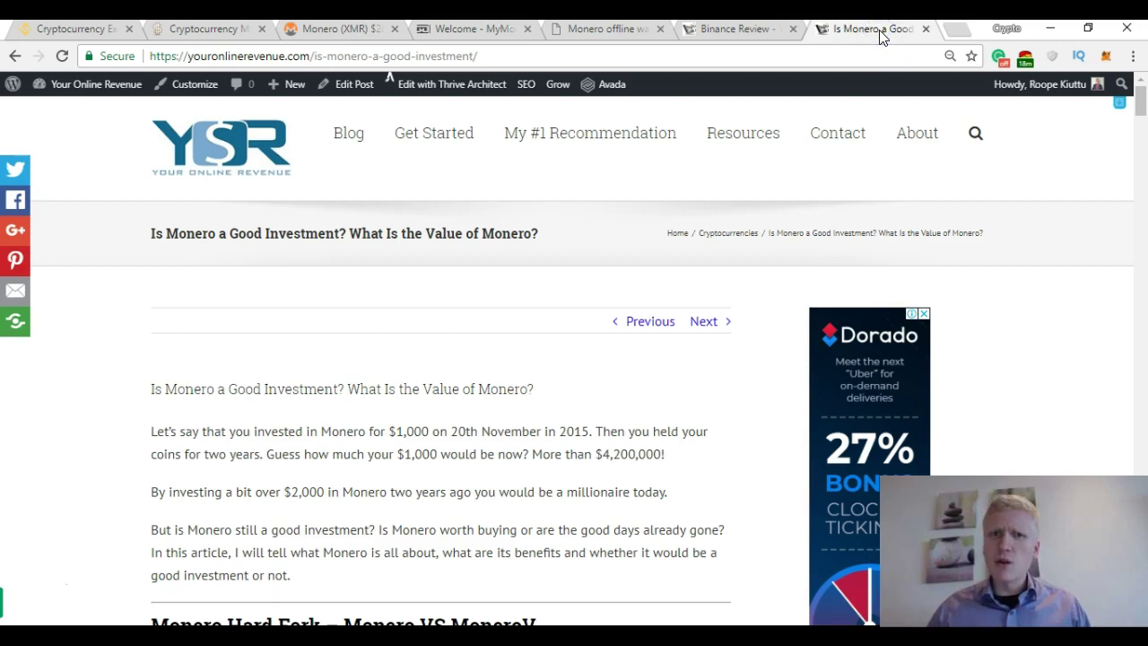
pyautogui.moveTo(1140, 99); pyautogui.dragTo(1141, 98)
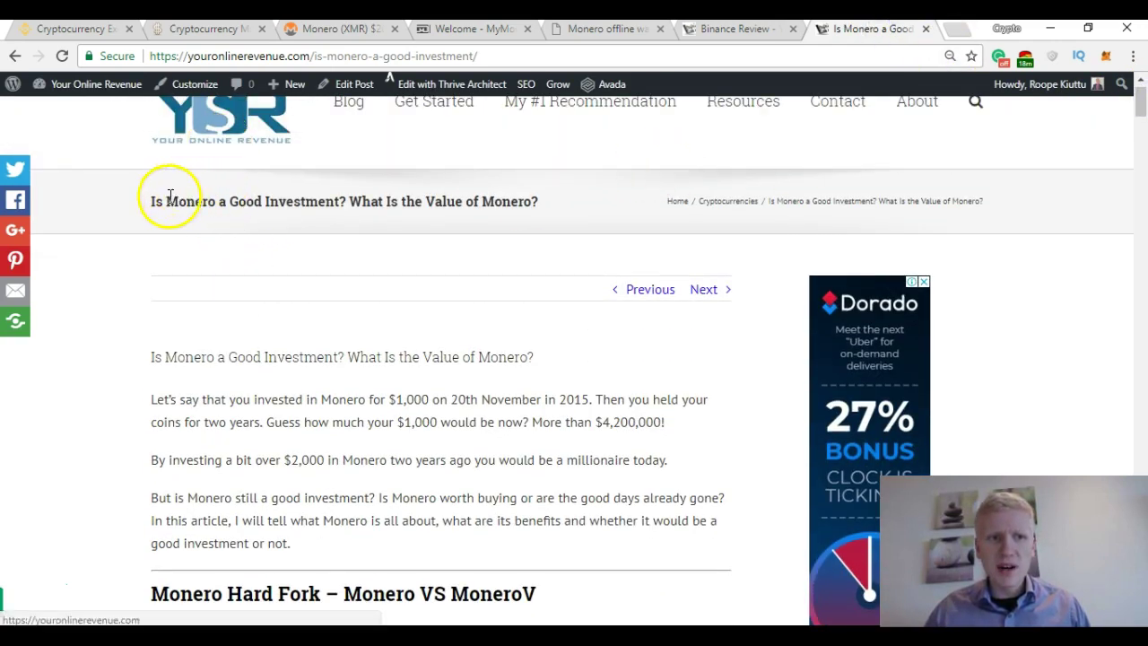
pyautogui.moveTo(166, 200); pyautogui.dragTo(286, 203)
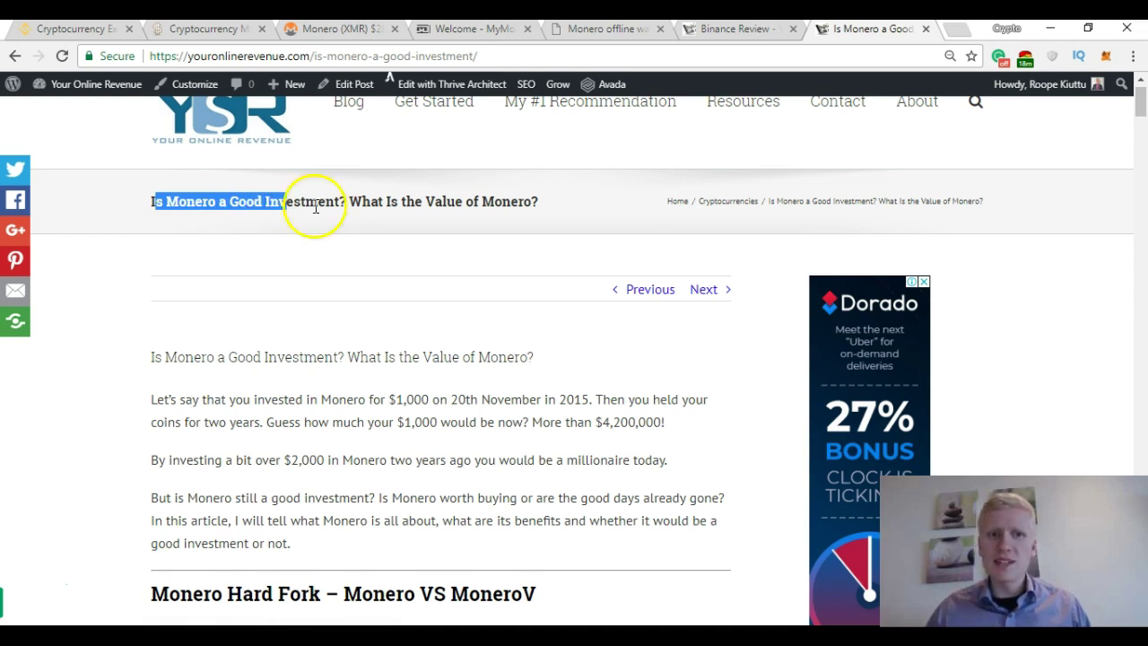
pyautogui.moveTo(386, 204); pyautogui.dragTo(850, 151)
pyautogui.click(1076, 128)
pyautogui.moveTo(1140, 106); pyautogui.dragTo(1143, 130)
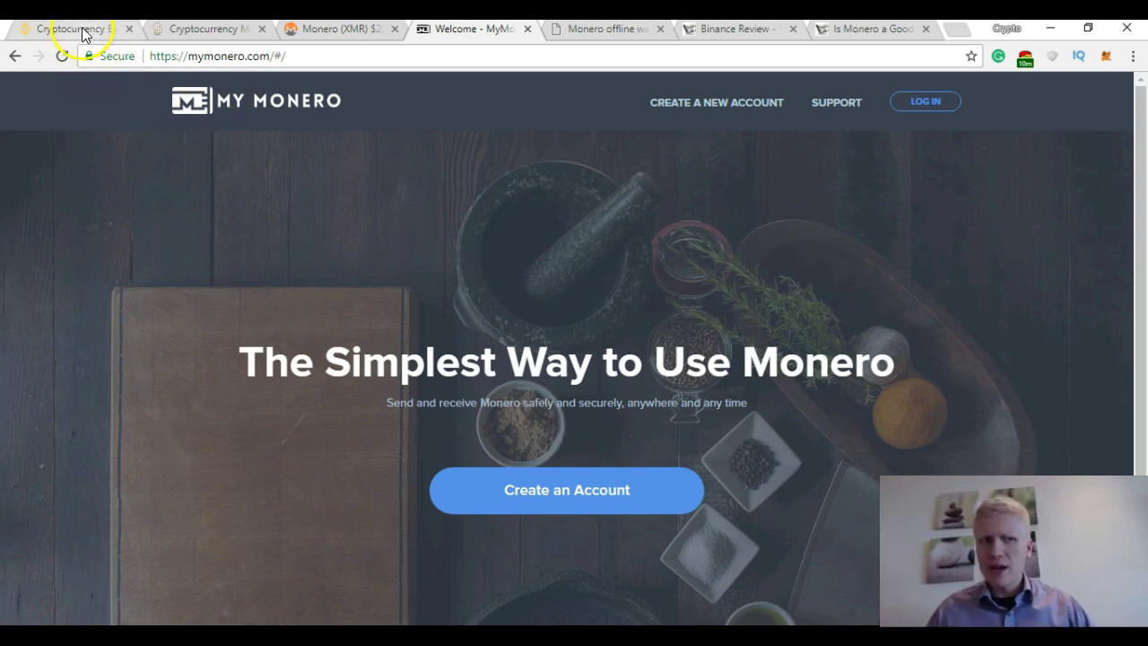
# Step: Reorder the open pages so Binance sits directly before MyMonero, and review the "Exchange The World" heading on the Binance homepage
pyautogui.moveTo(77, 29); pyautogui.dragTo(373, 32)
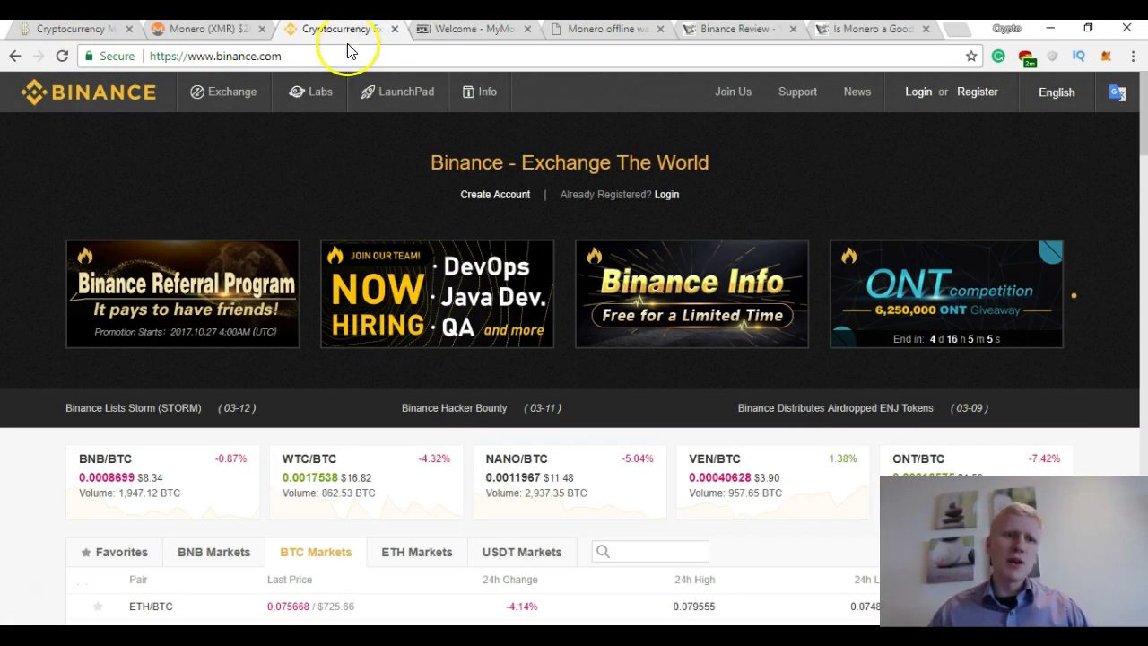
pyautogui.moveTo(223, 92)
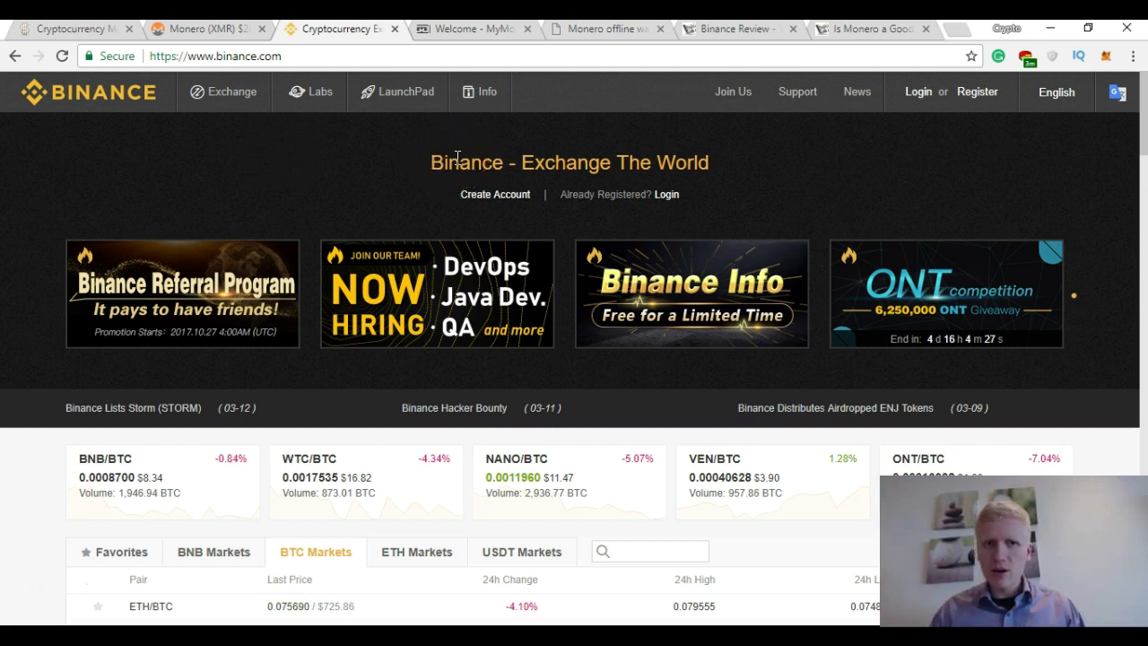
pyautogui.moveTo(457, 157); pyautogui.dragTo(554, 159)
pyautogui.doubleClick(557, 162)
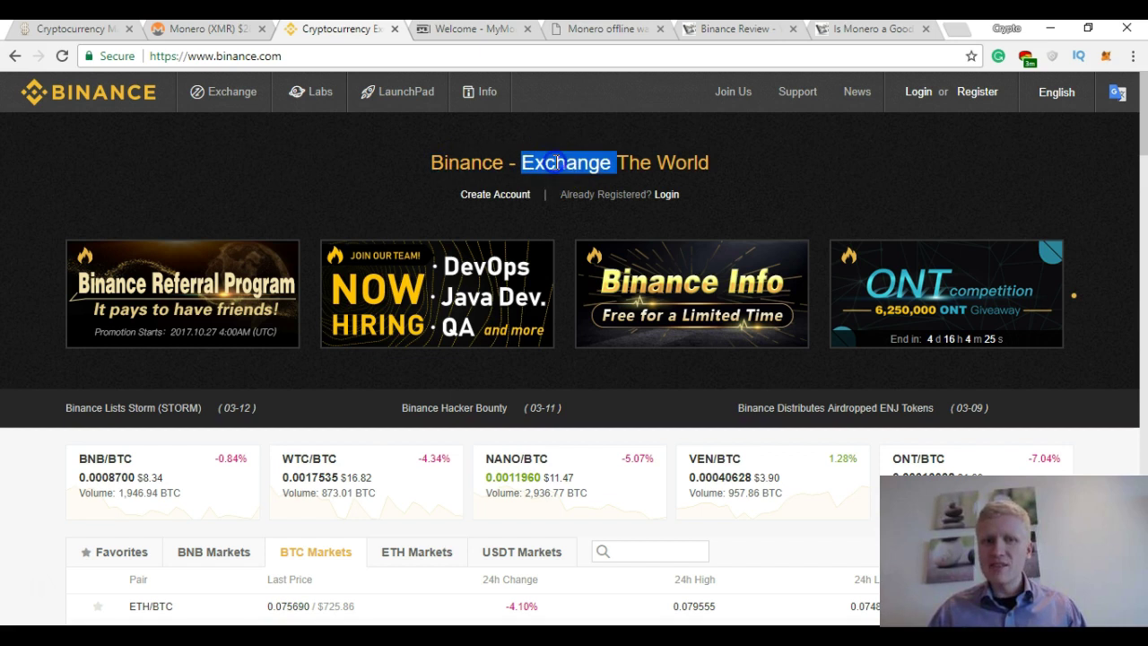
pyautogui.click(555, 161)
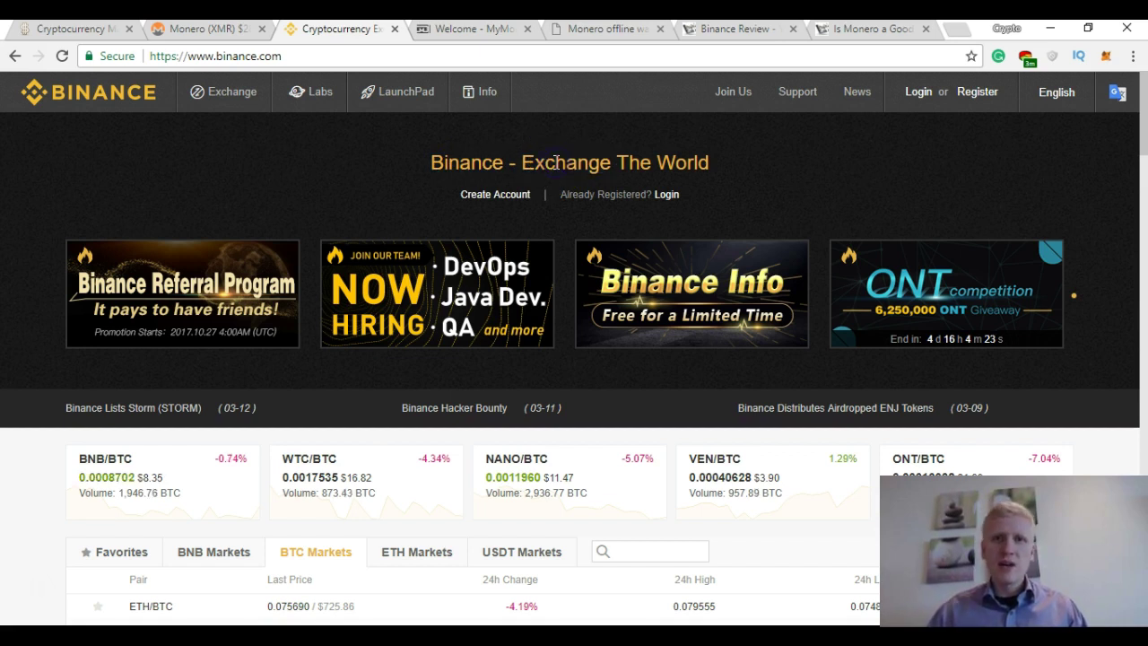
pyautogui.moveTo(482, 160); pyautogui.dragTo(607, 157)
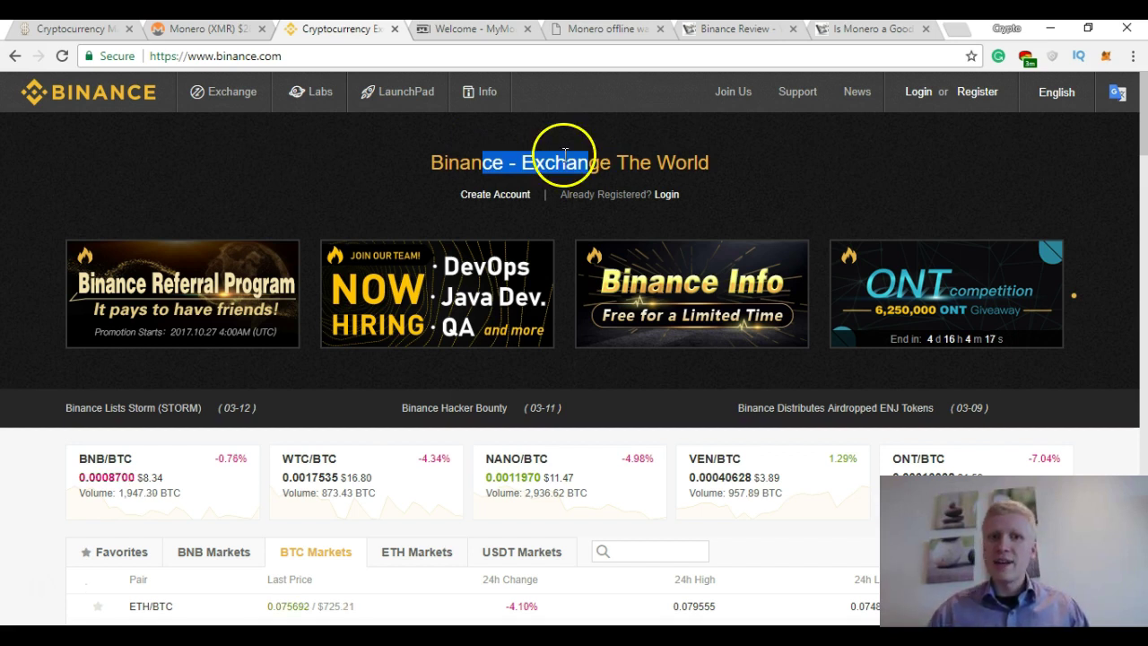
pyautogui.click(579, 145)
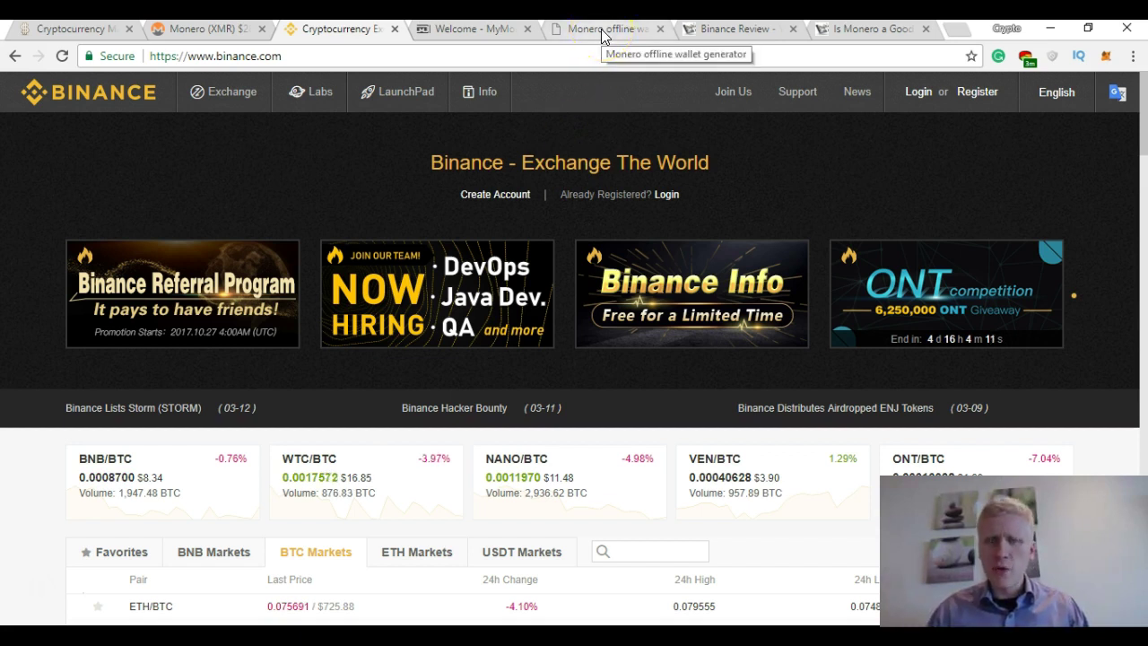
# Step: Switch to the MyMonero site, look over its homepage and create a new account
pyautogui.click(527, 38)
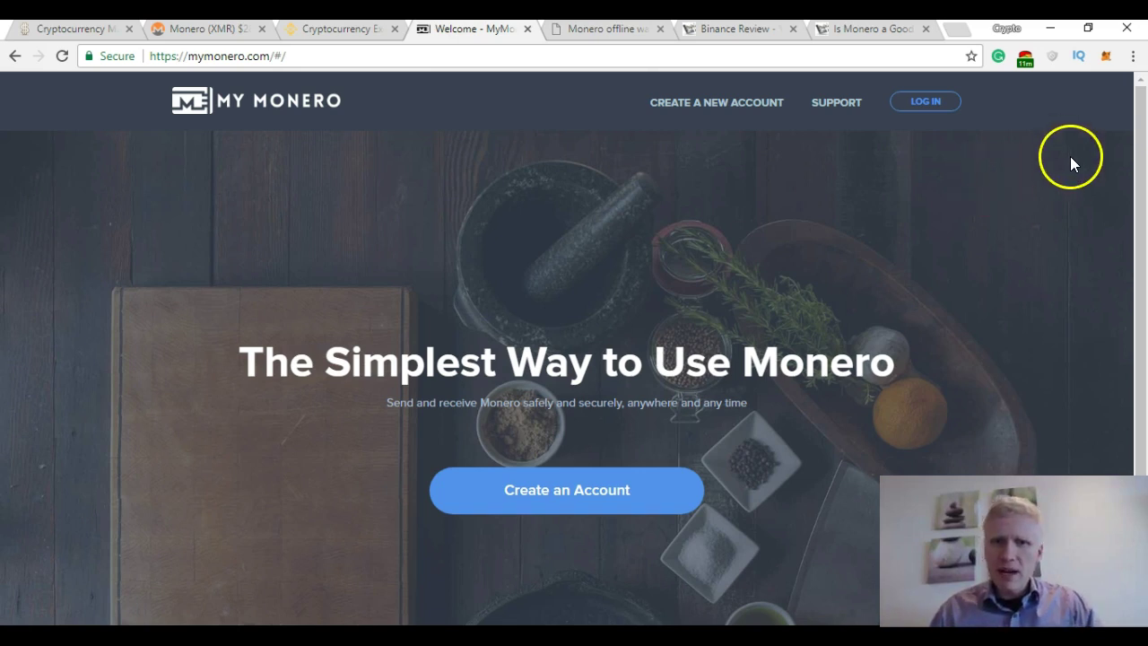
pyautogui.scroll(-1, 1135, 117)
pyautogui.scroll(-1, 933, 285)
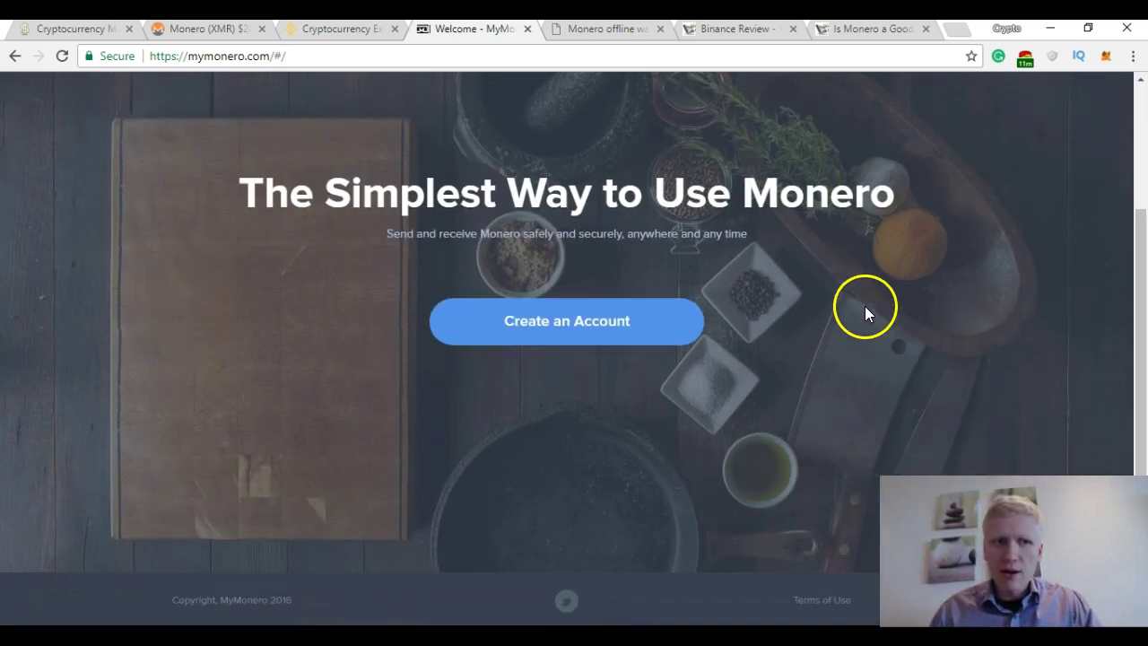
pyautogui.scroll(2, 865, 306)
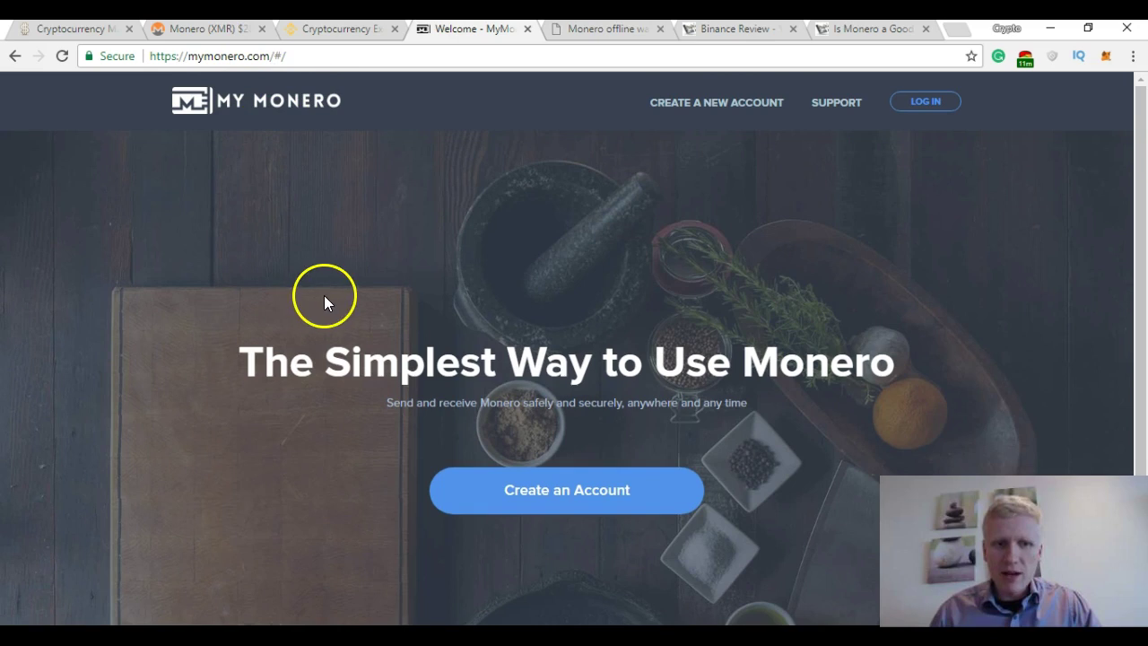
pyautogui.moveTo(290, 351); pyautogui.dragTo(524, 353)
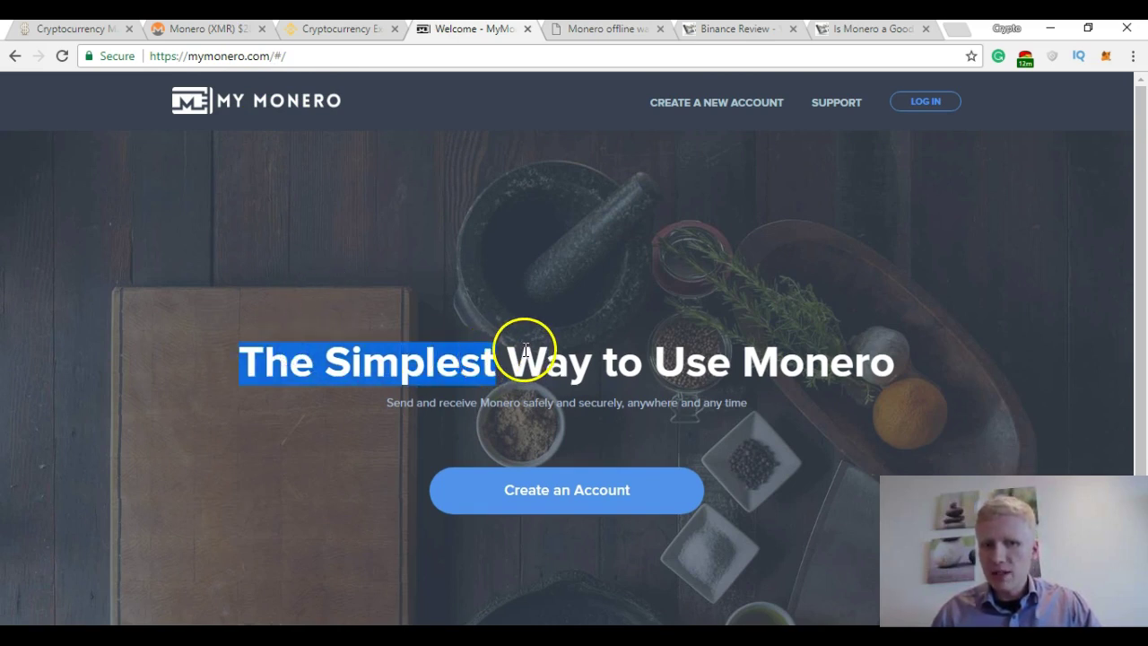
pyautogui.click(607, 480)
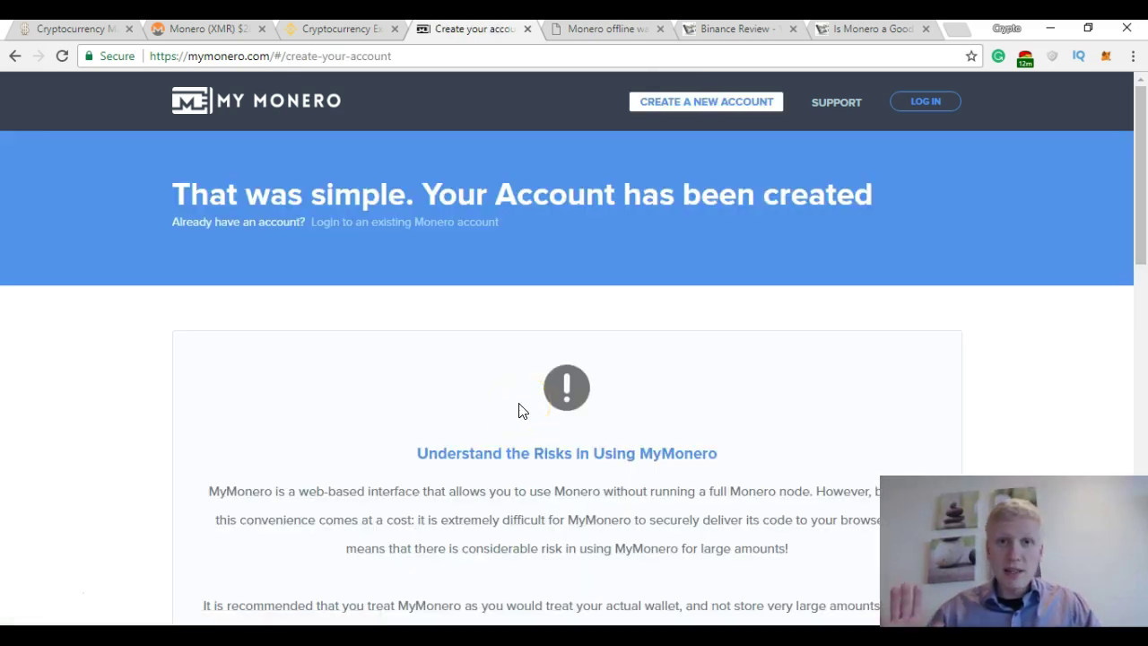
# Step: Examine the account creation page from the risk notice down to the private login key and its confirmation field
pyautogui.moveTo(1145, 161); pyautogui.dragTo(1145, 161)
pyautogui.click(1145, 179)
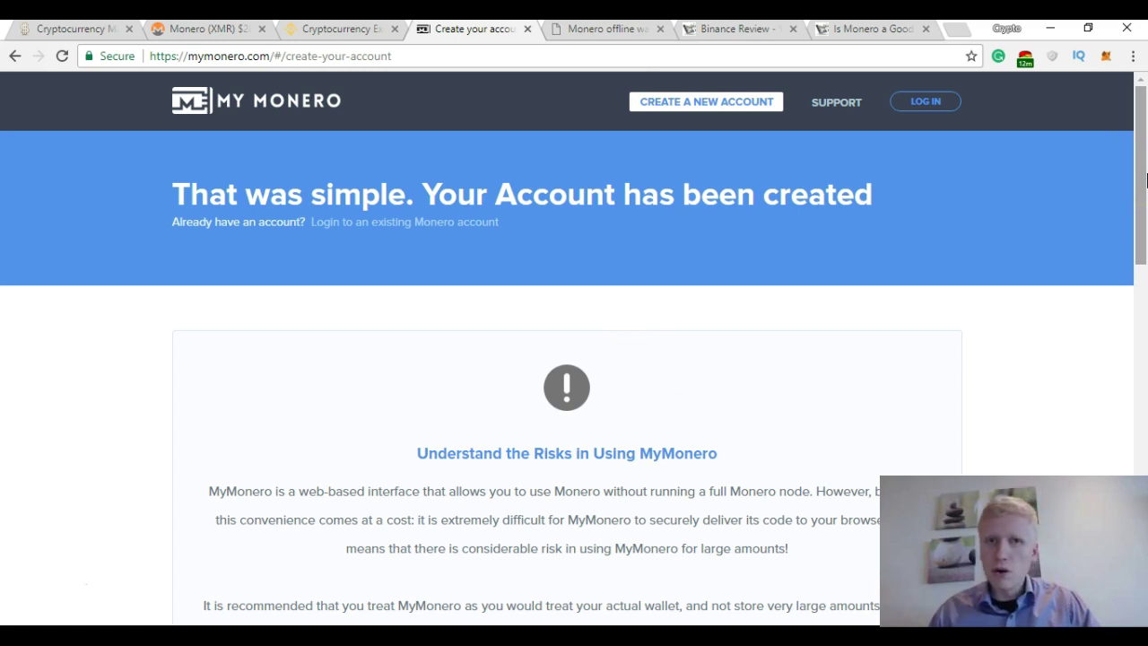
pyautogui.moveTo(1145, 179); pyautogui.dragTo(1145, 225)
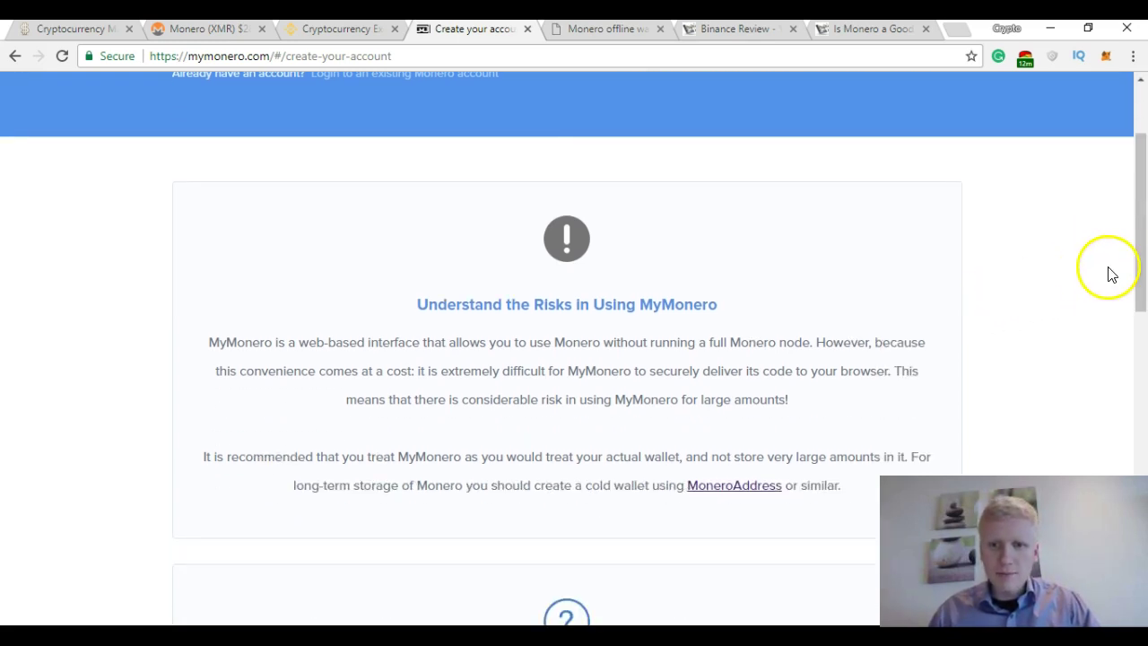
pyautogui.scroll(-1, 1143, 244)
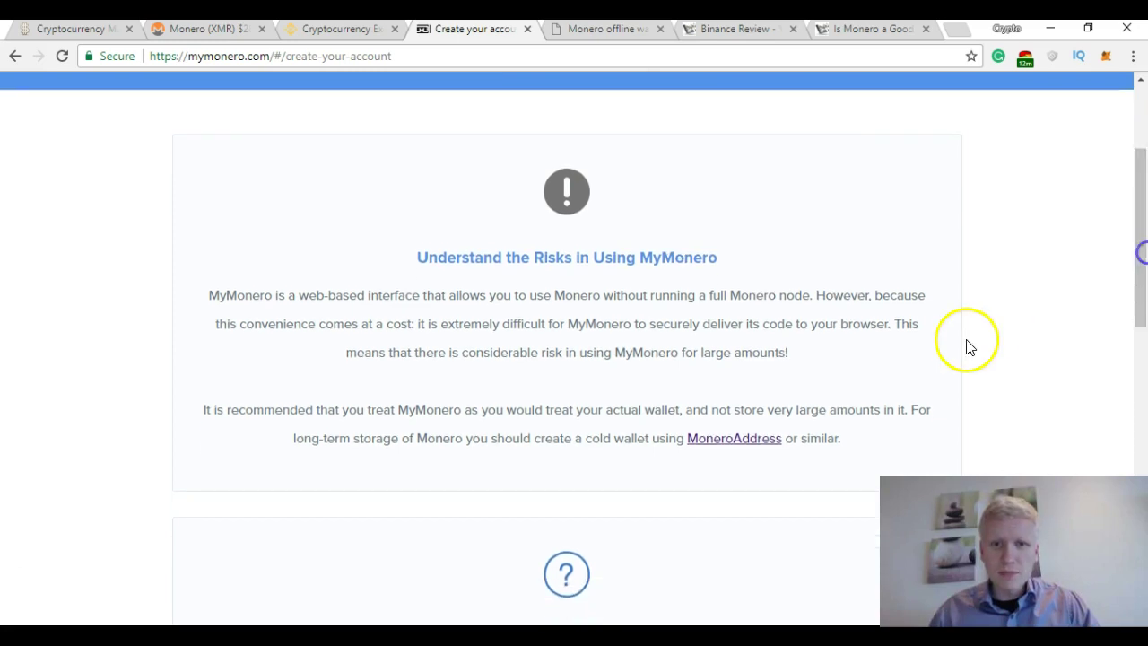
pyautogui.scroll(3, 938, 233)
pyautogui.scroll(-1, 827, 330)
pyautogui.scroll(1, 829, 334)
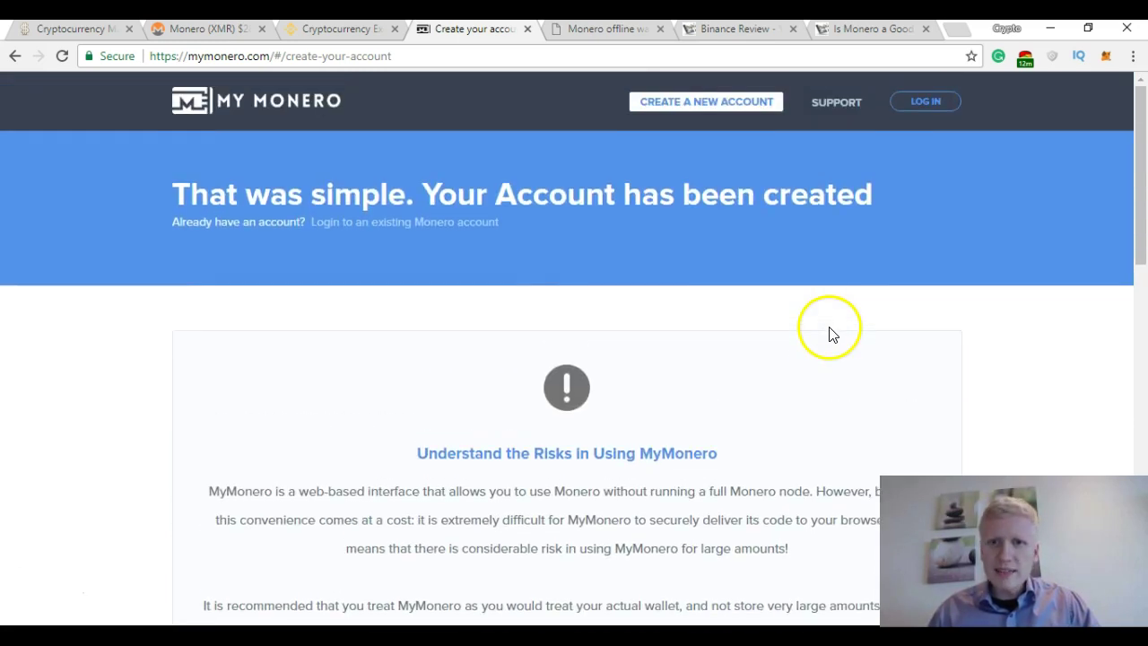
pyautogui.moveTo(1141, 179); pyautogui.dragTo(1141, 428)
pyautogui.moveTo(475, 343); pyautogui.dragTo(724, 328)
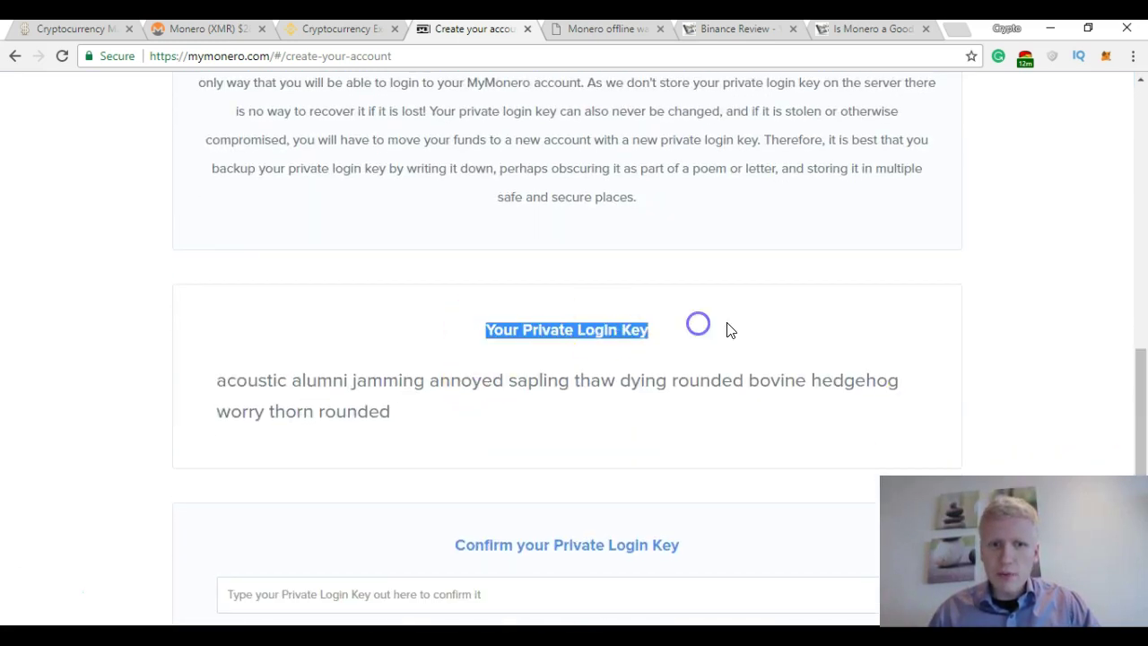
pyautogui.scroll(-1, 692, 376)
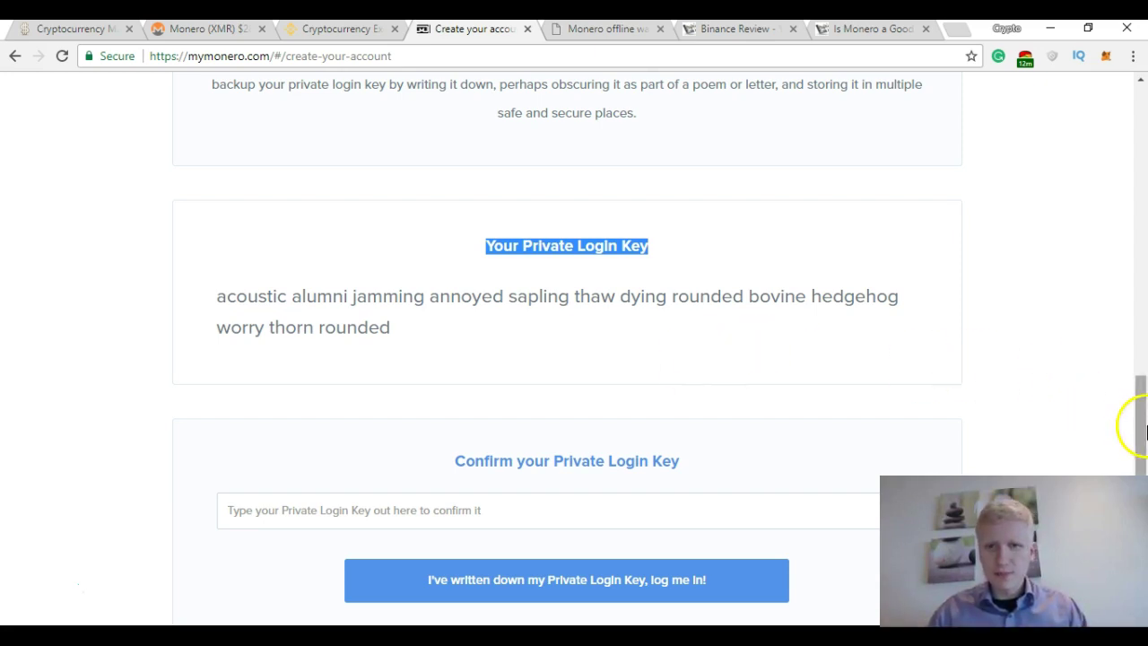
pyautogui.moveTo(1137, 423); pyautogui.dragTo(1143, 218)
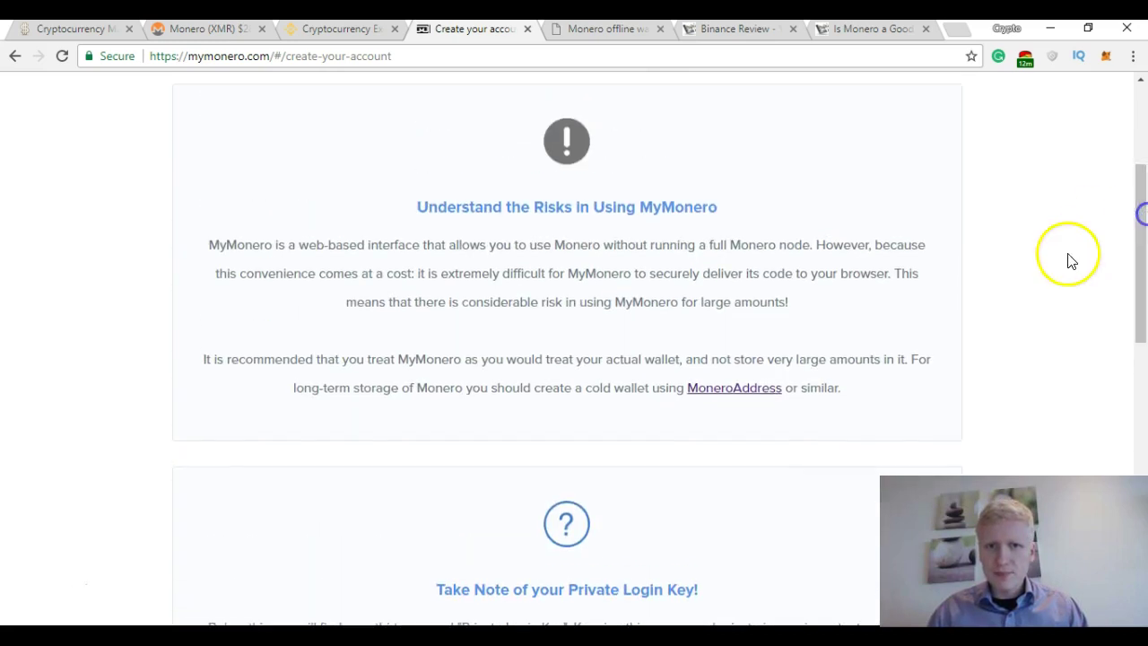
pyautogui.scroll(3, 1063, 256)
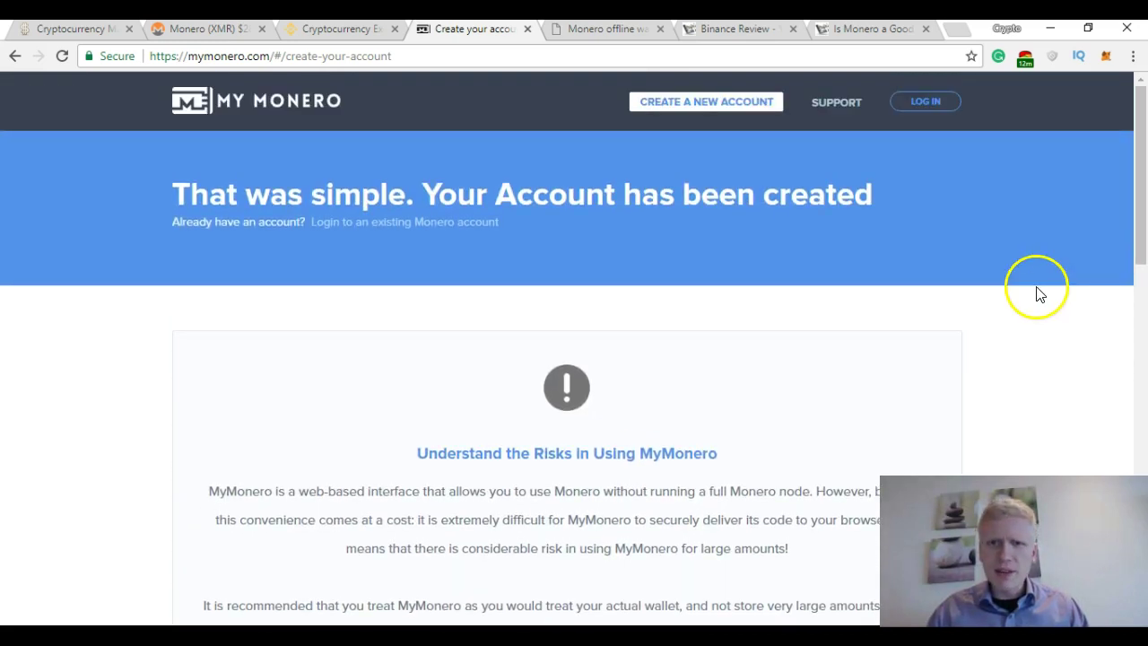
# Step: View the login form for existing accounts, including its private login key and public key options, and close it
pyautogui.click(937, 109)
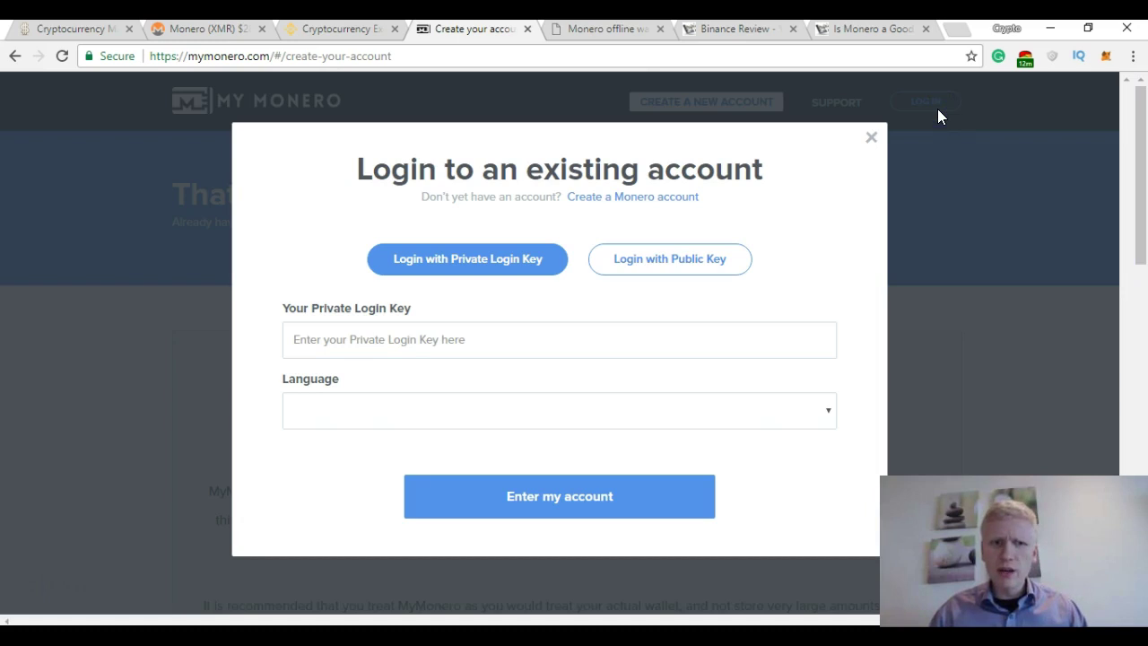
pyautogui.click(707, 339)
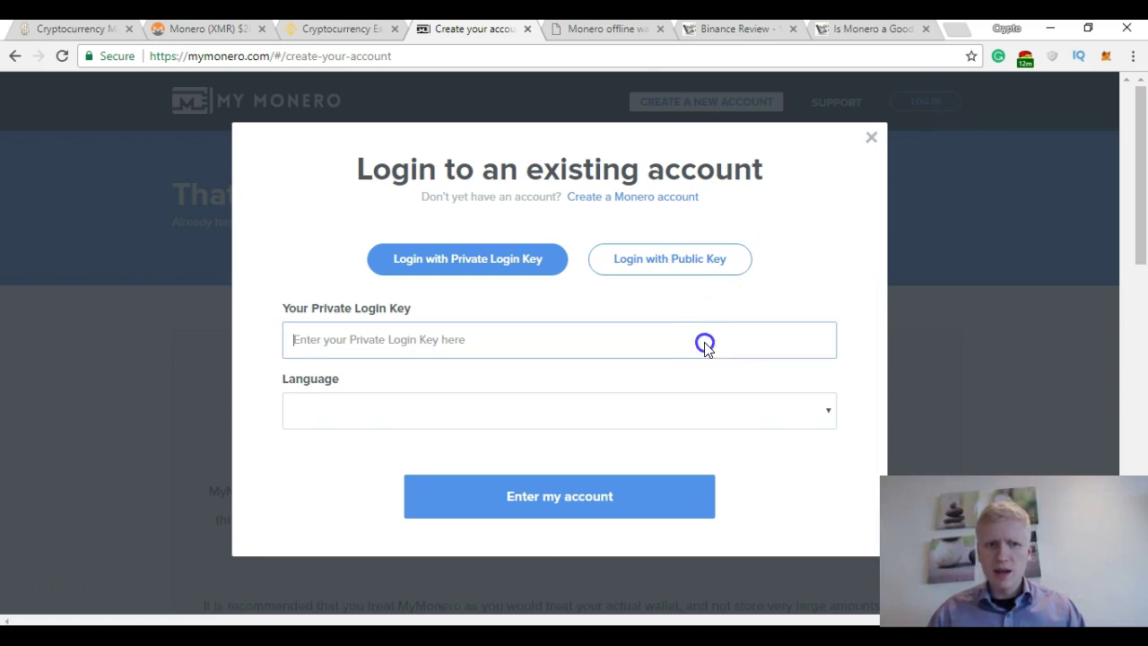
pyautogui.click(678, 269)
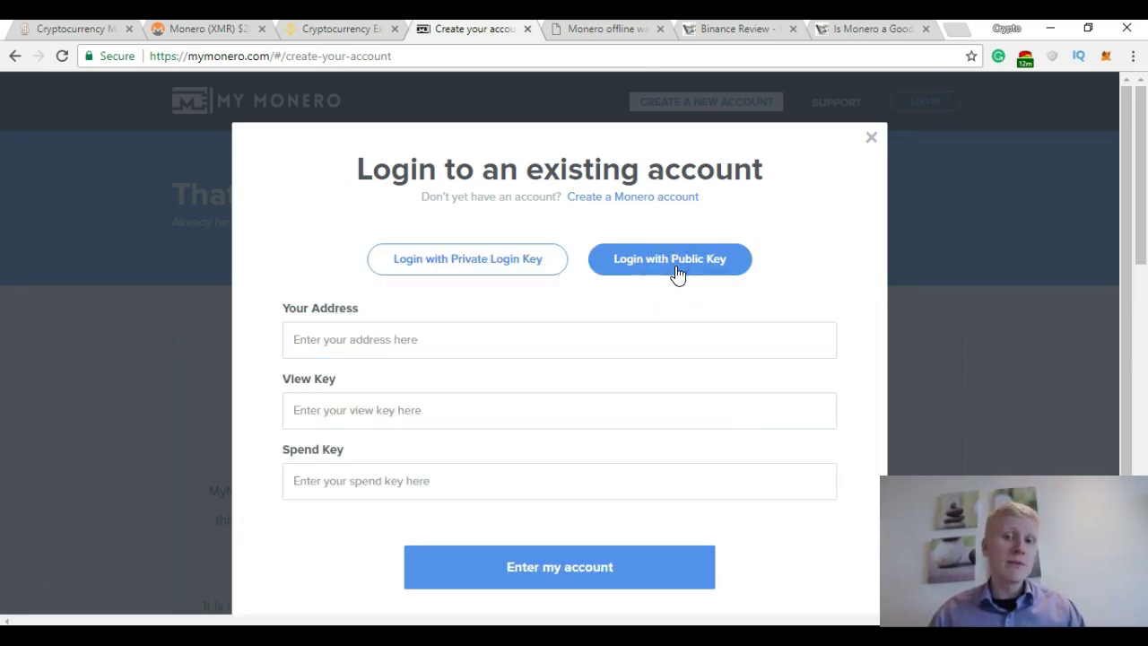
pyautogui.click(871, 137)
# Step: Read the "Understand the Risks in Using MyMonero" section, highlighting the passages on security, large amounts and treating it like an actual wallet
pyautogui.scroll(-1, 853, 359)
pyautogui.scroll(-1, 853, 359)
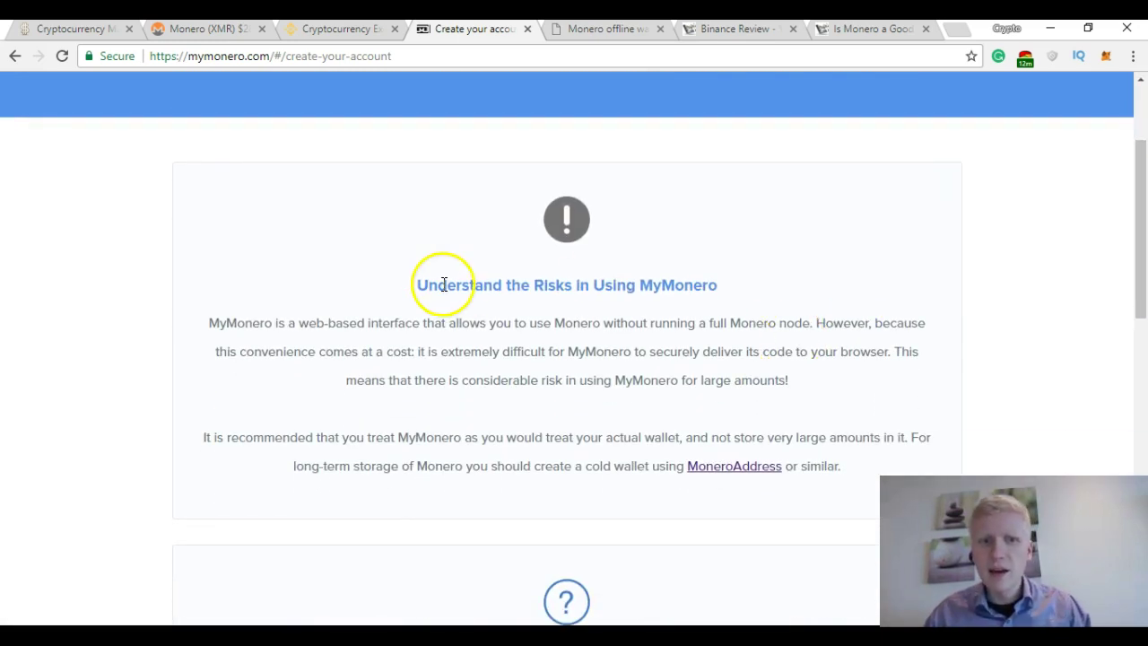
pyautogui.moveTo(443, 285); pyautogui.dragTo(659, 285)
pyautogui.moveTo(237, 350); pyautogui.dragTo(419, 325)
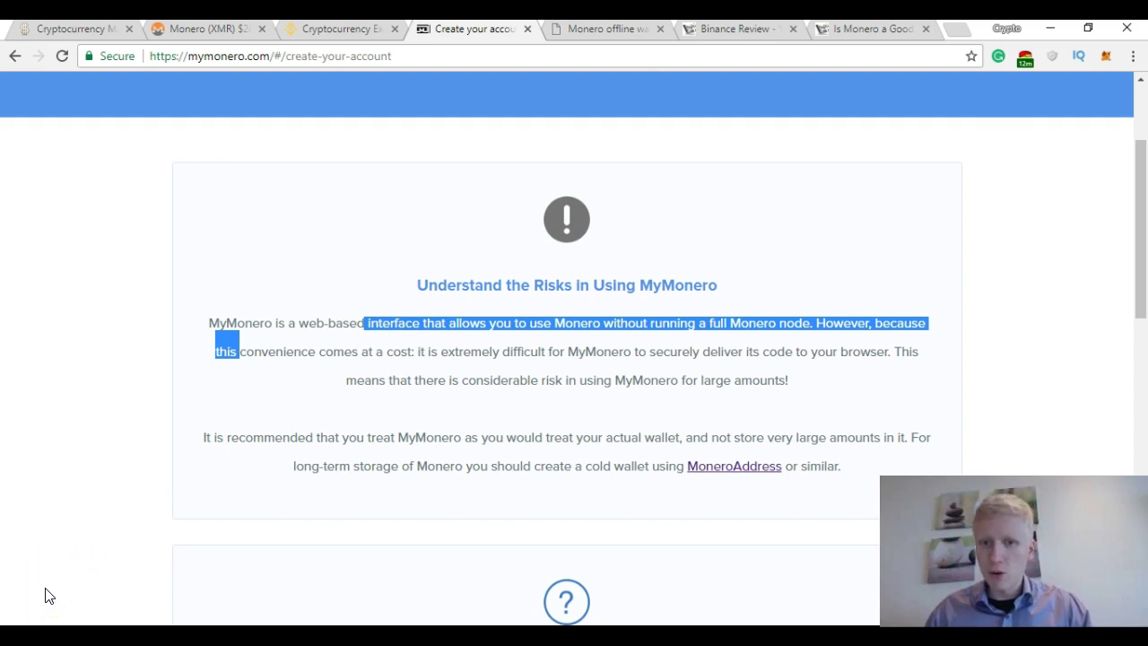
pyautogui.click(837, 325)
pyautogui.click(288, 353)
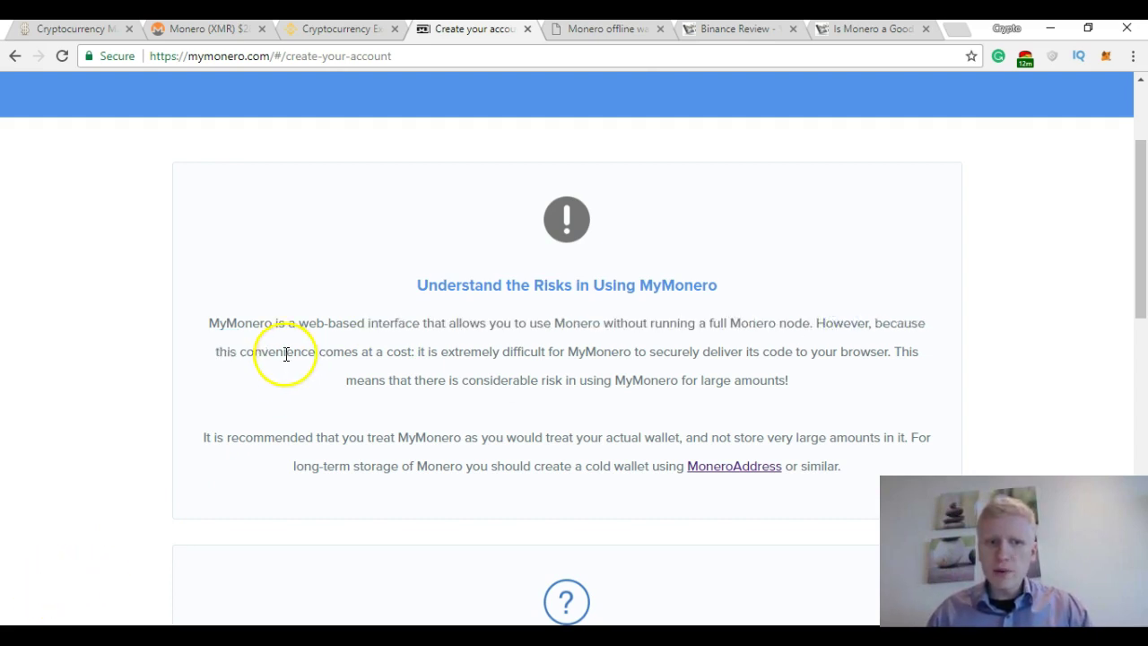
pyautogui.moveTo(286, 353); pyautogui.dragTo(326, 351)
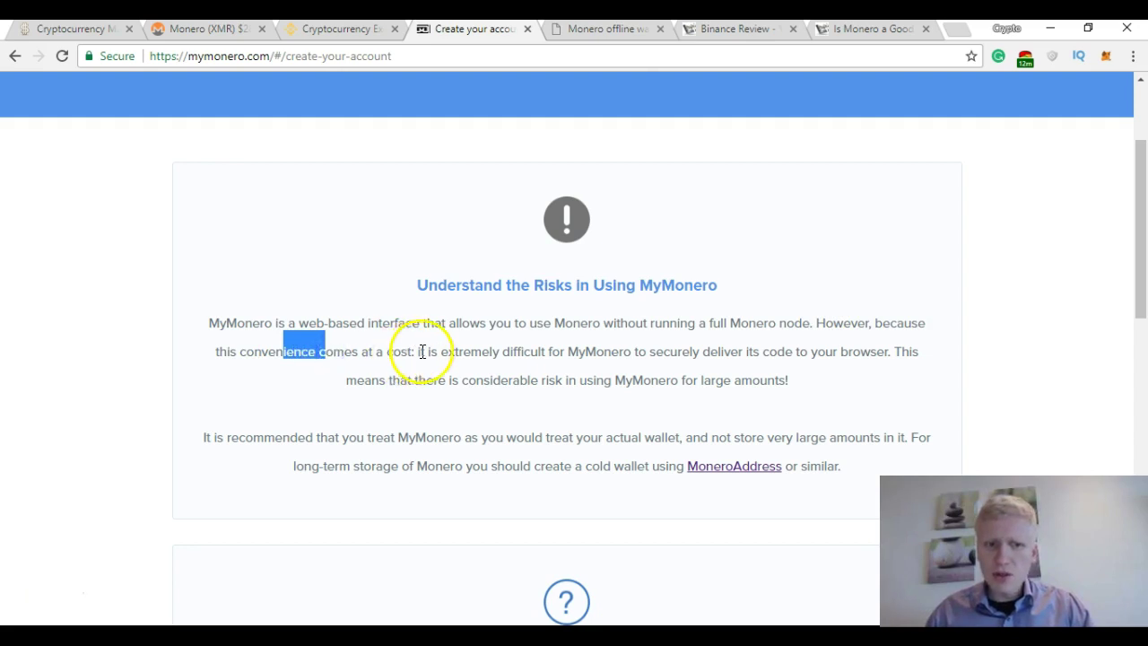
pyautogui.moveTo(421, 352); pyautogui.dragTo(541, 348)
pyautogui.click(609, 352)
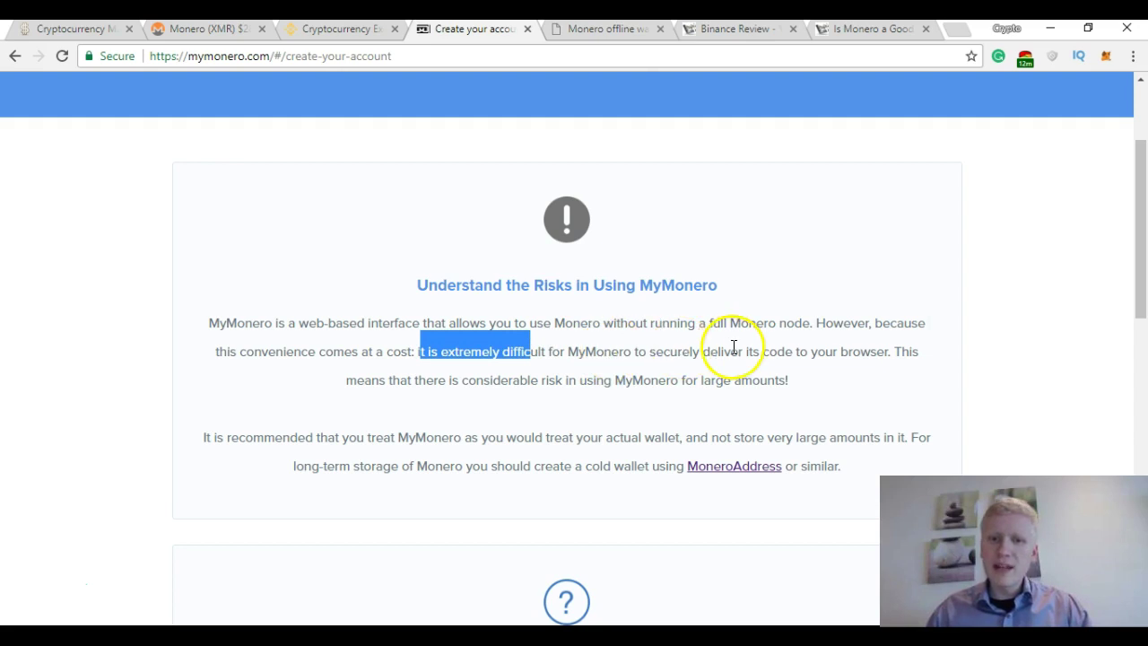
pyautogui.moveTo(752, 348); pyautogui.dragTo(884, 351)
pyautogui.moveTo(530, 380); pyautogui.dragTo(356, 380)
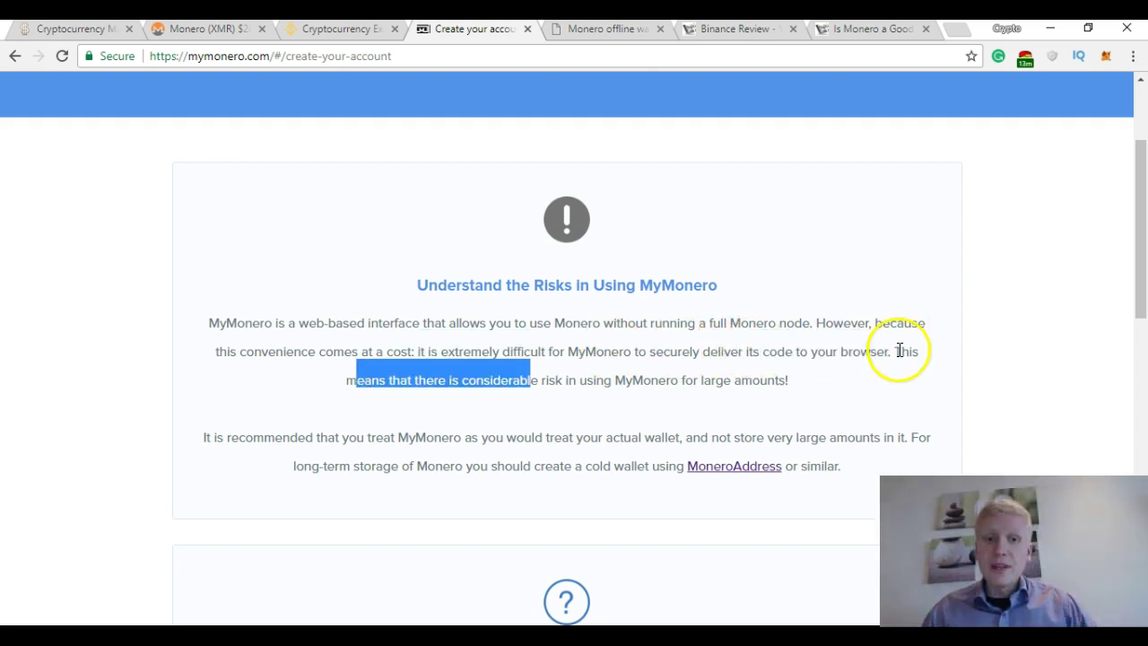
pyautogui.click(437, 377)
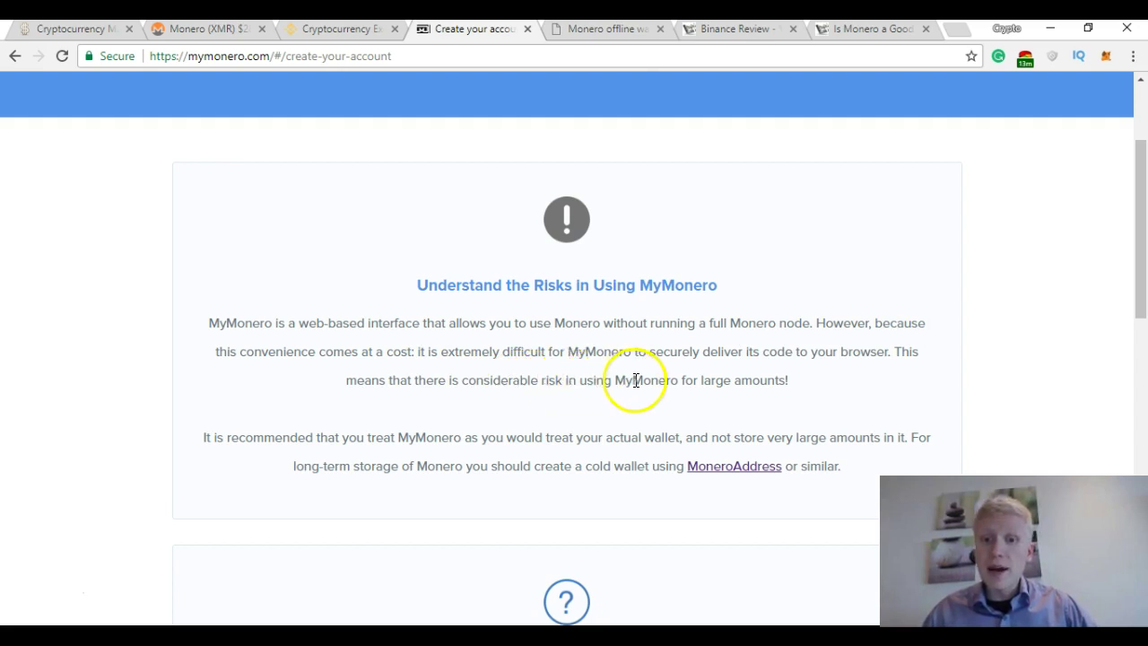
pyautogui.moveTo(702, 380); pyautogui.dragTo(786, 375)
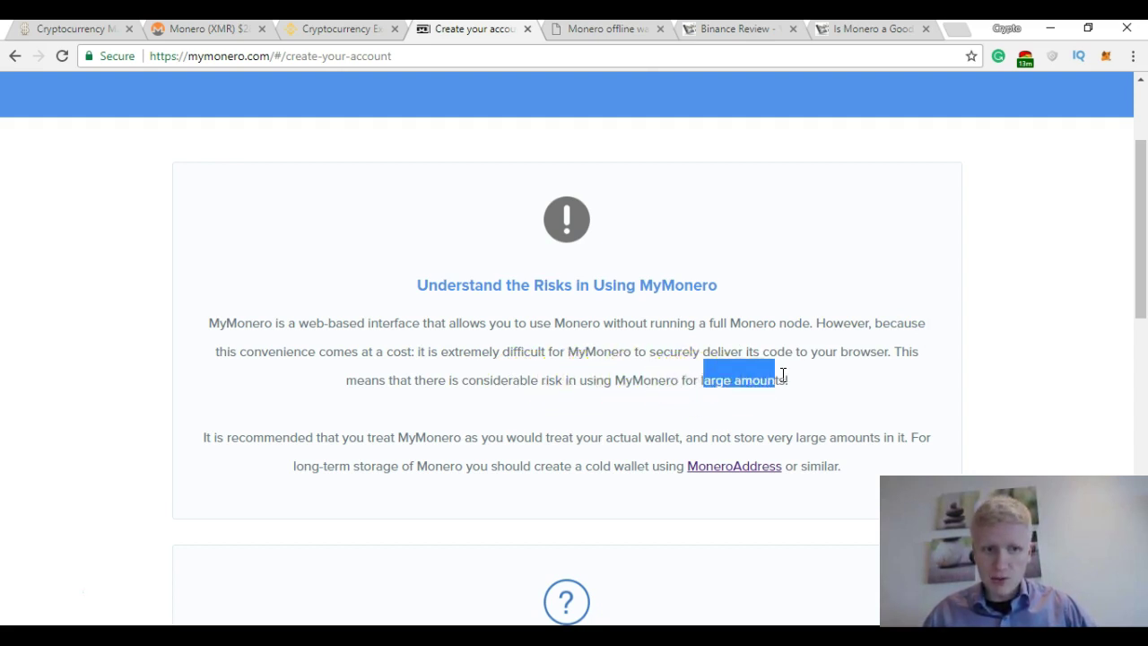
pyautogui.moveTo(263, 439); pyautogui.dragTo(664, 439)
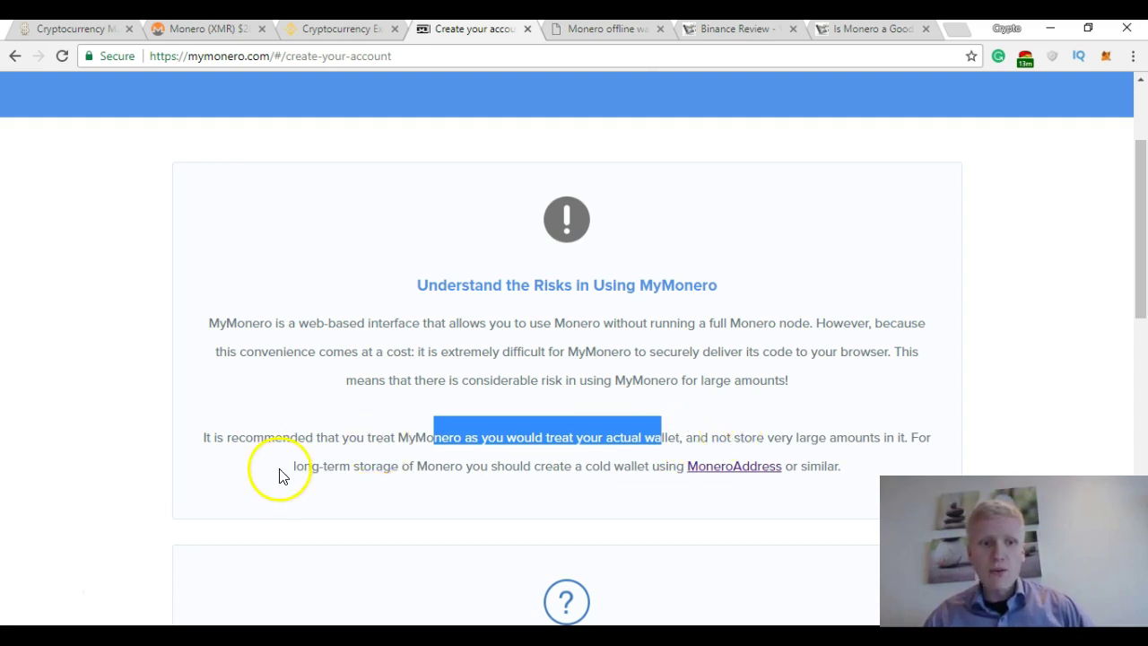
# Step: Highlight the cold wallet advice for long-term storage in the risk notice and open the MoneroAddress link in a new tab
pyautogui.moveTo(295, 466); pyautogui.dragTo(657, 463)
pyautogui.click(508, 466)
pyautogui.click(657, 463)
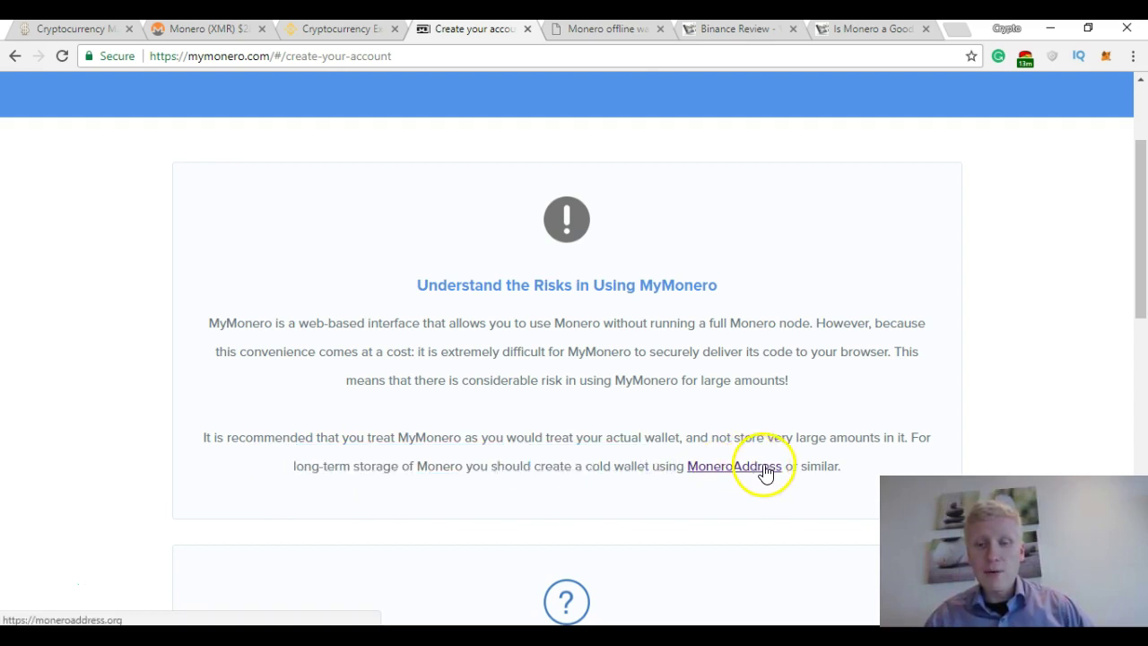
pyautogui.middleClick(767, 386)
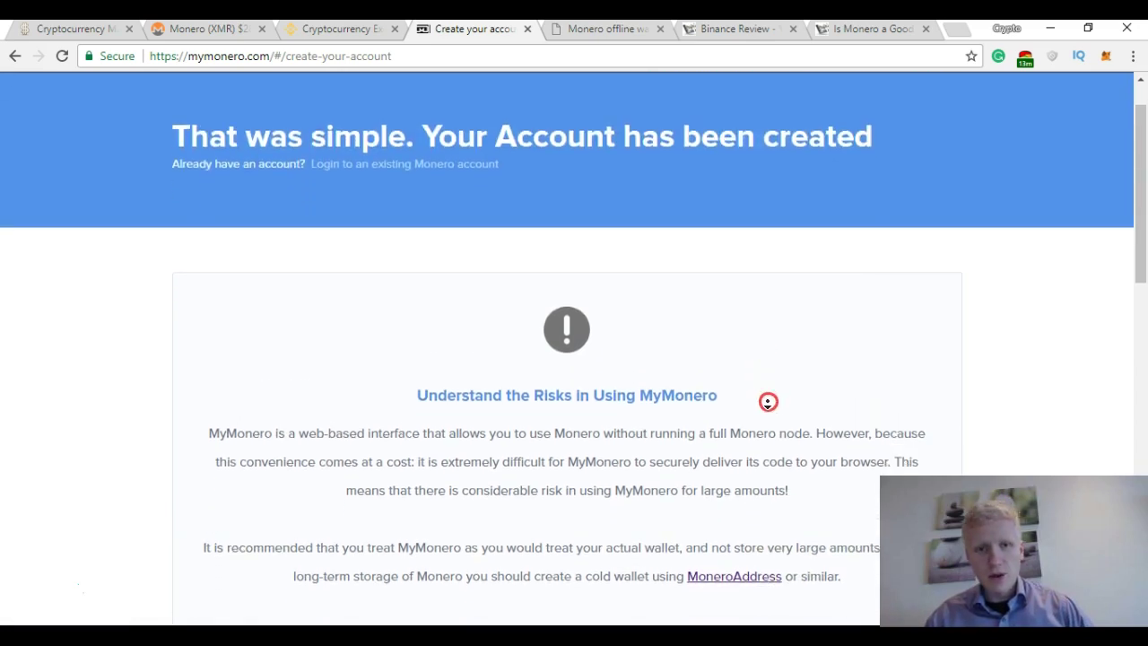
pyautogui.middleClick(767, 417)
pyautogui.scroll(-1, 767, 430)
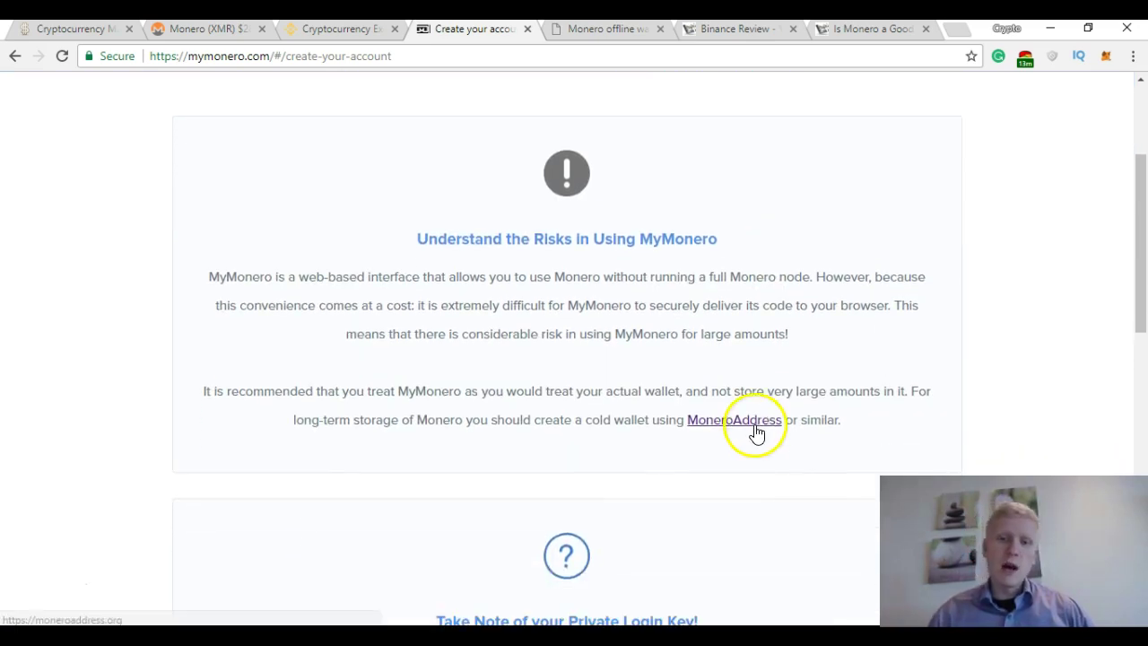
pyautogui.middleClick(753, 426)
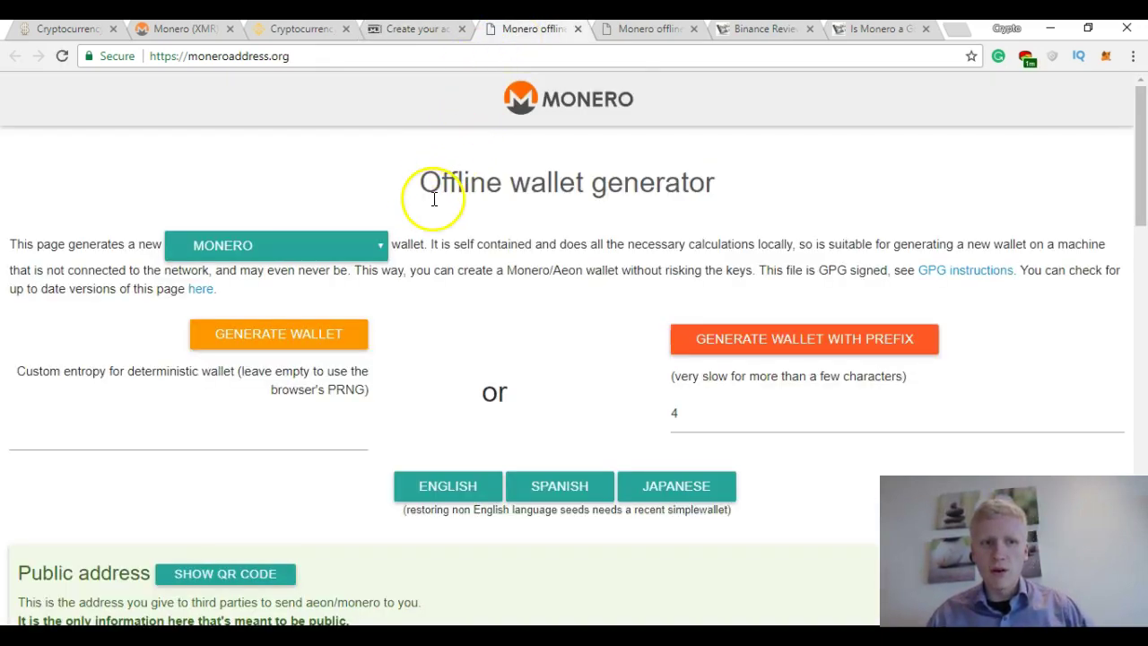
# Step: Look over the offline wallet generator page, highlighting part of the mnemonic seed and viewing the public address and private keys sections
pyautogui.moveTo(1139, 146); pyautogui.dragTo(1140, 254)
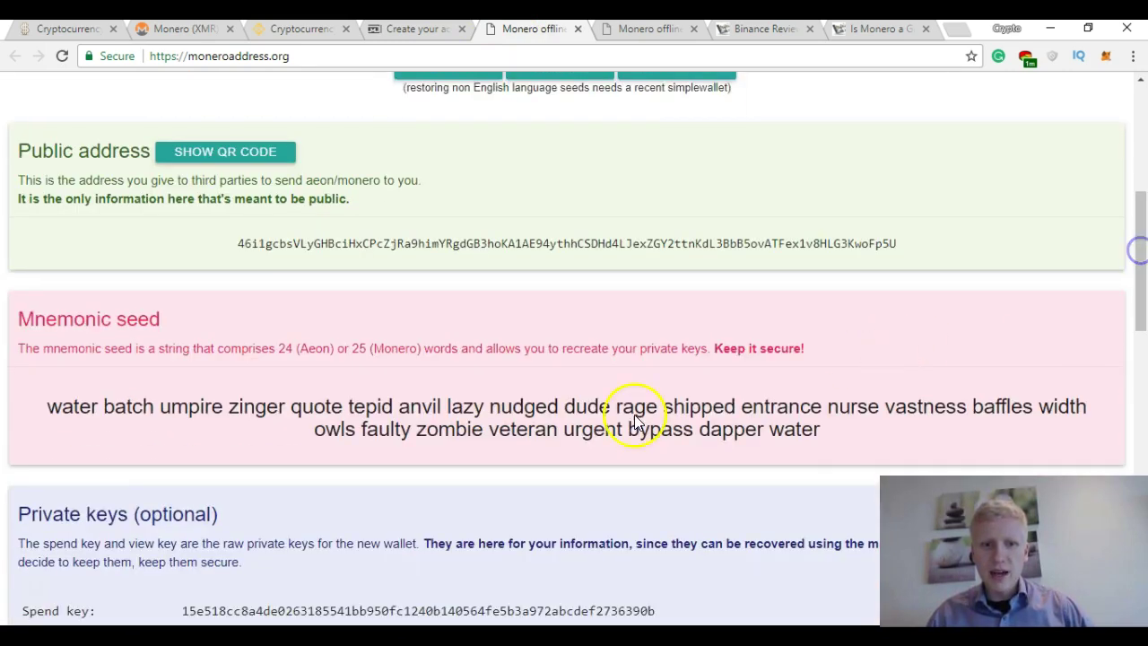
pyautogui.moveTo(489, 407); pyautogui.dragTo(720, 412)
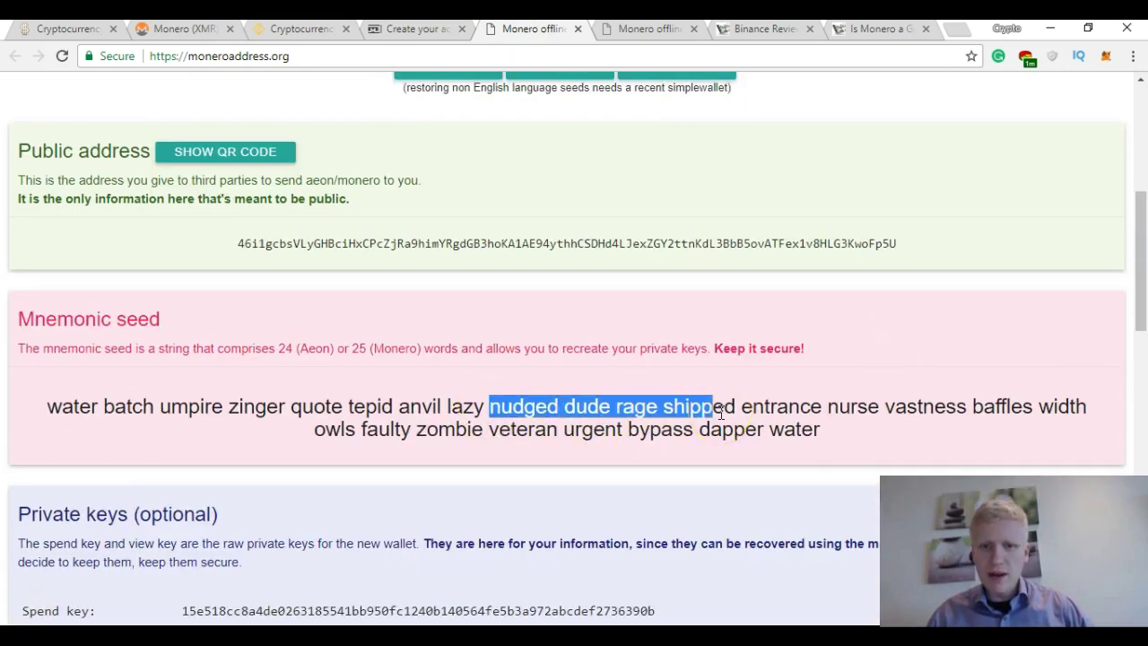
pyautogui.moveTo(1139, 259); pyautogui.dragTo(1139, 273)
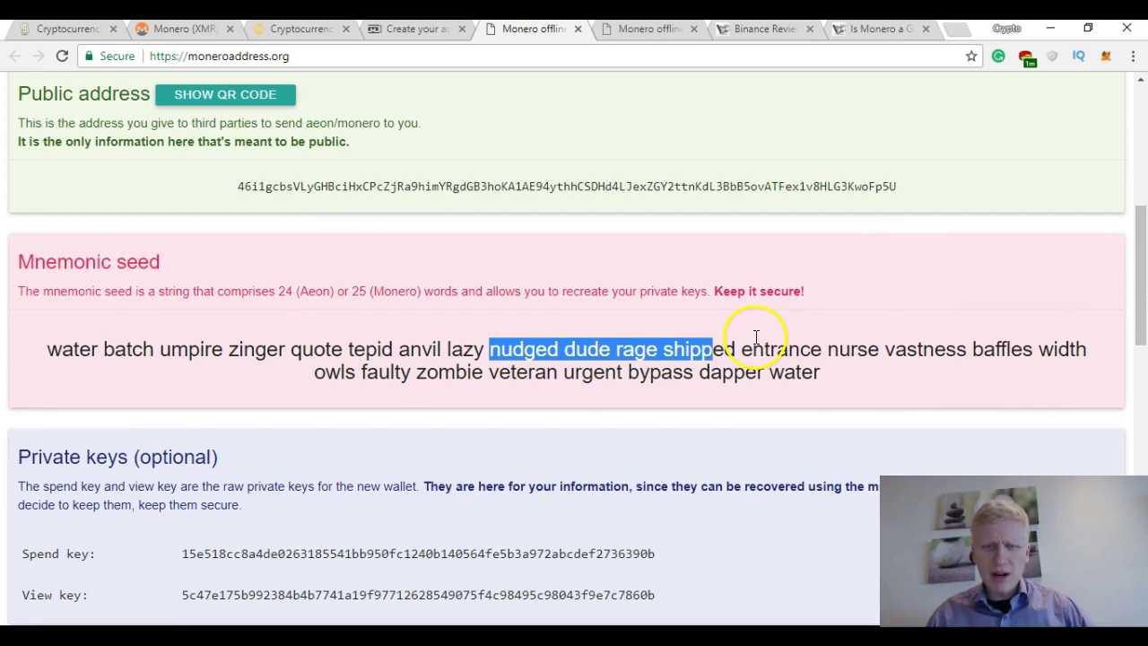
pyautogui.moveTo(753, 339); pyautogui.dragTo(500, 373)
pyautogui.moveTo(1136, 269); pyautogui.dragTo(1139, 100)
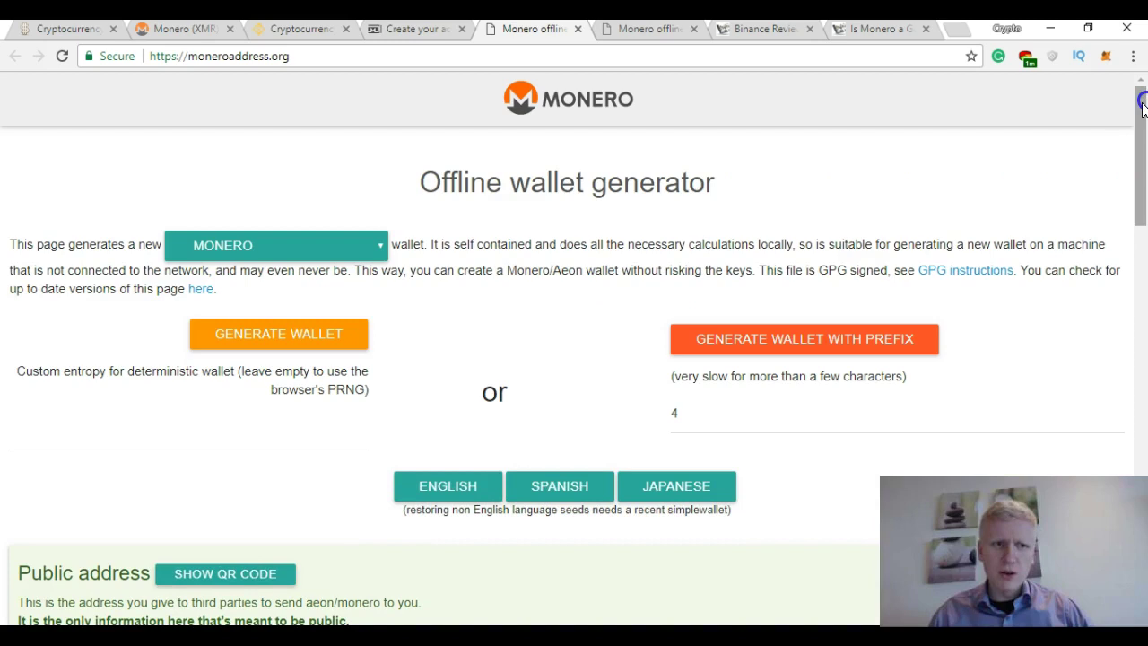
# Step: Follow the link to up-to-date versions of the generator, agree to leave the site, and open the monero-wallet-generator repository's main page
pyautogui.click(203, 289)
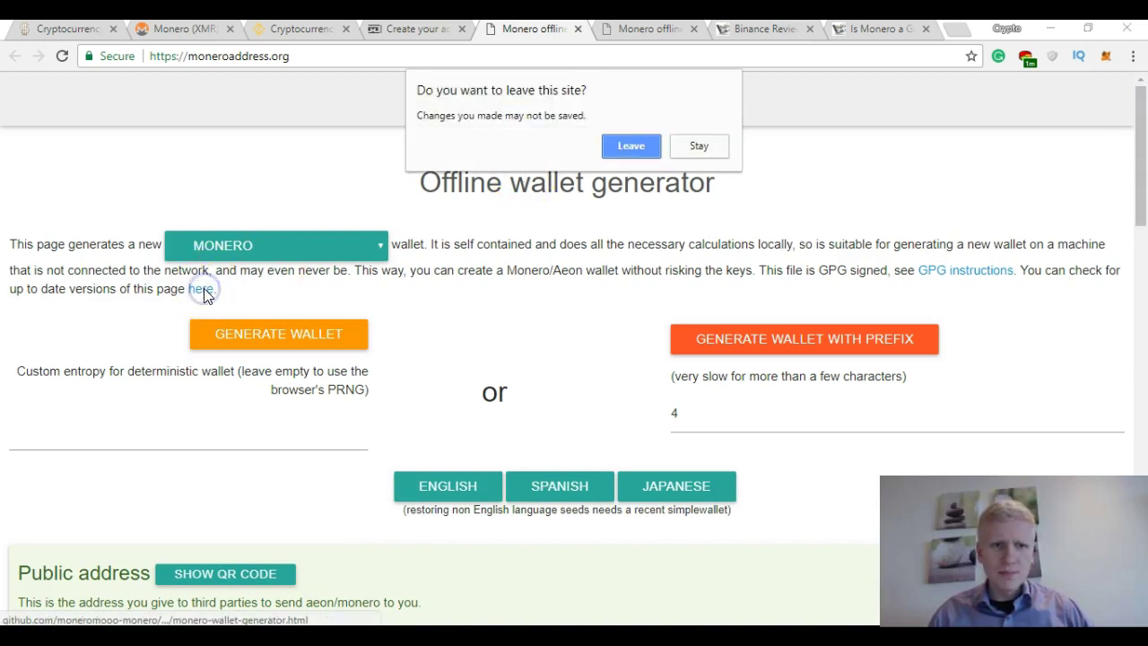
pyautogui.click(640, 146)
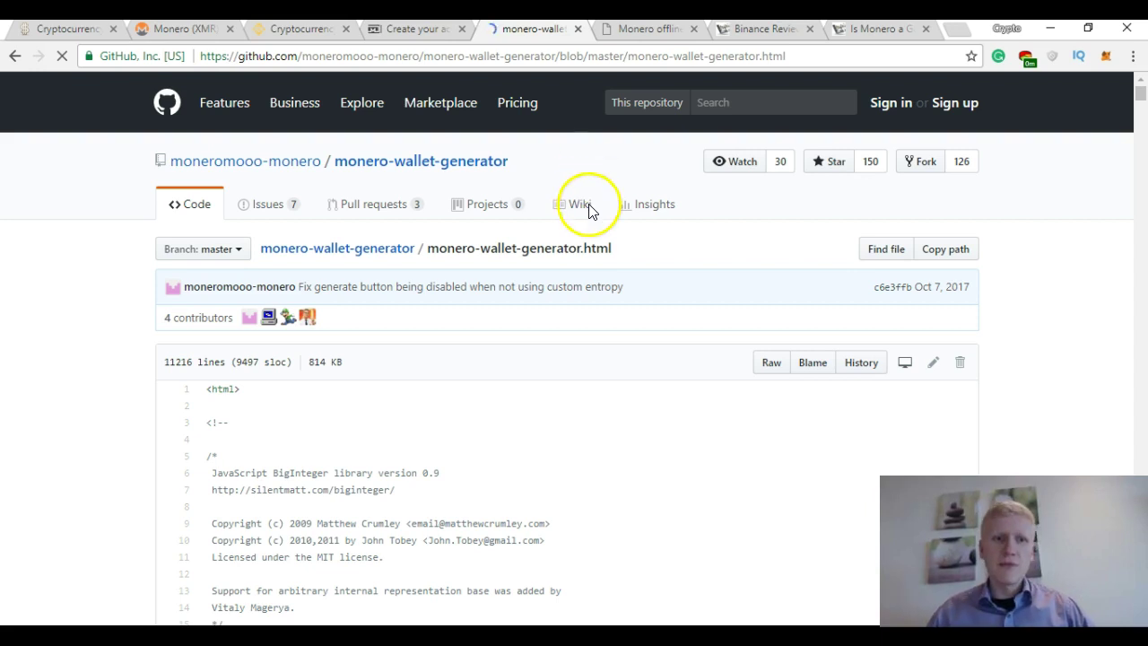
pyautogui.click(563, 215)
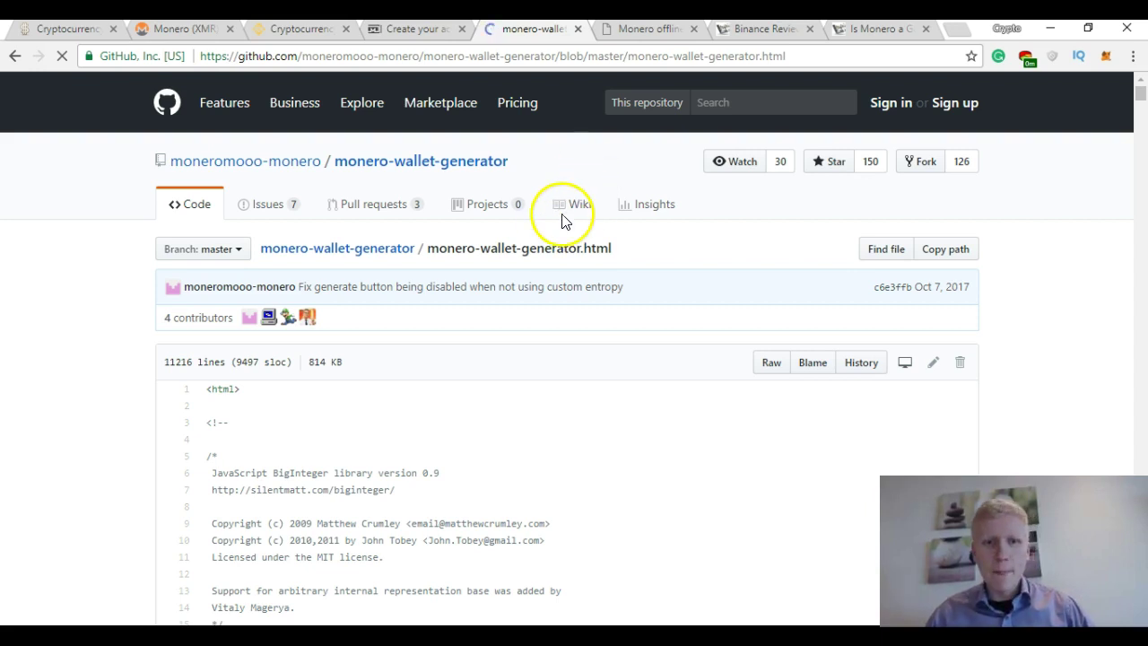
pyautogui.click(384, 255)
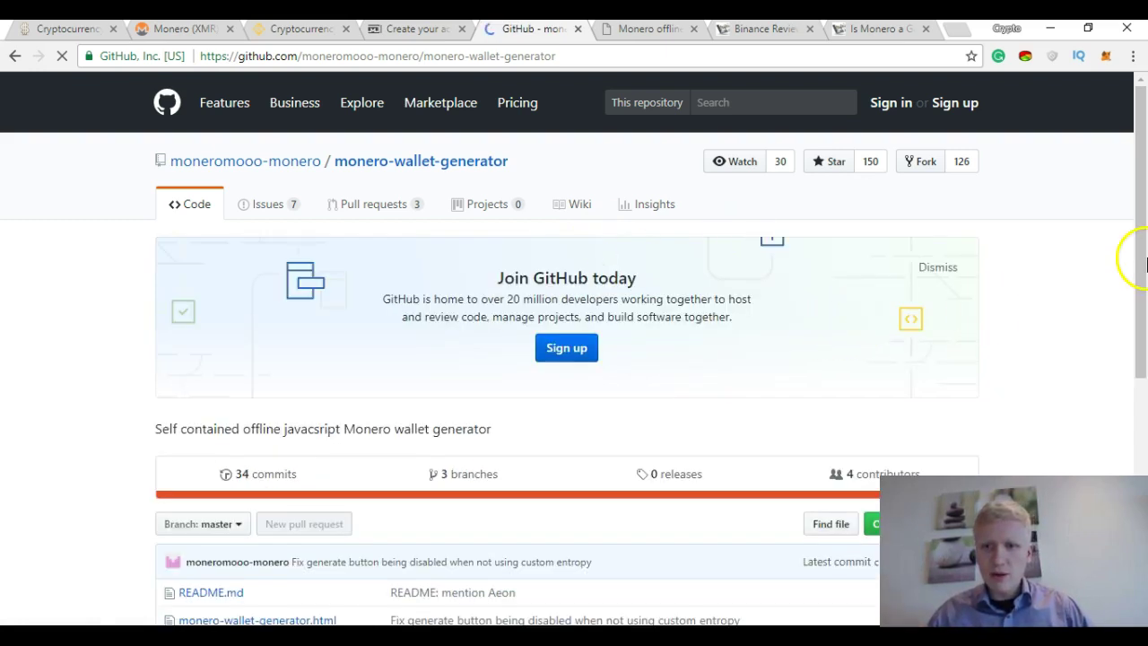
# Step: Download the monero-wallet-generator repository as a ZIP
pyautogui.scroll(-1, 981, 401)
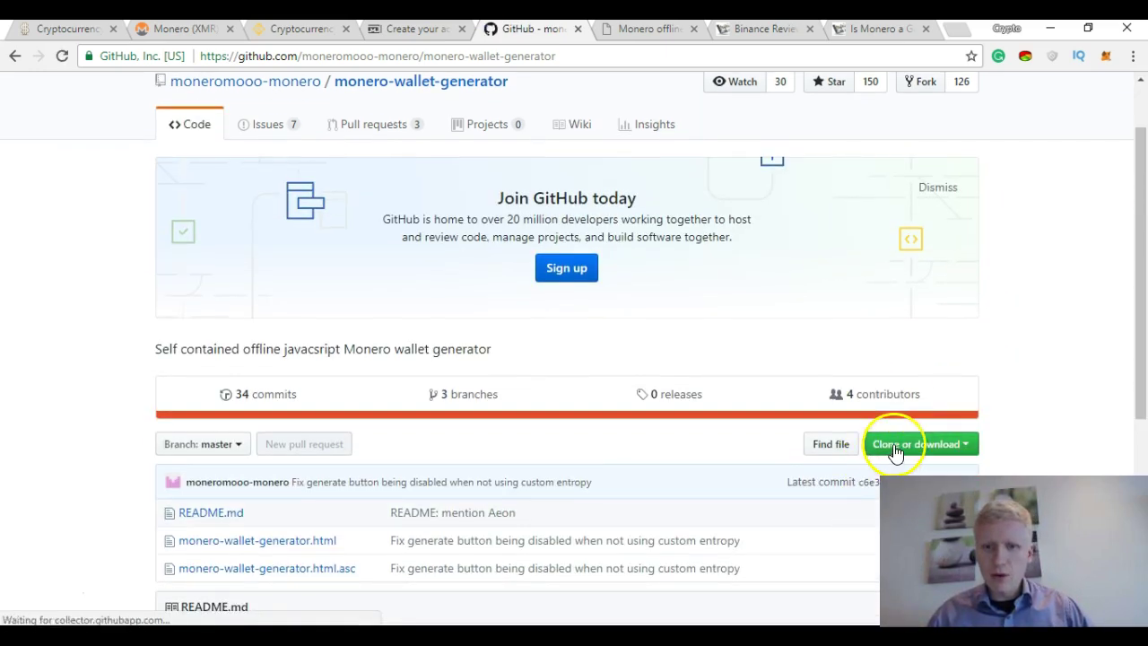
pyautogui.click(893, 444)
pyautogui.scroll(-1, 1004, 384)
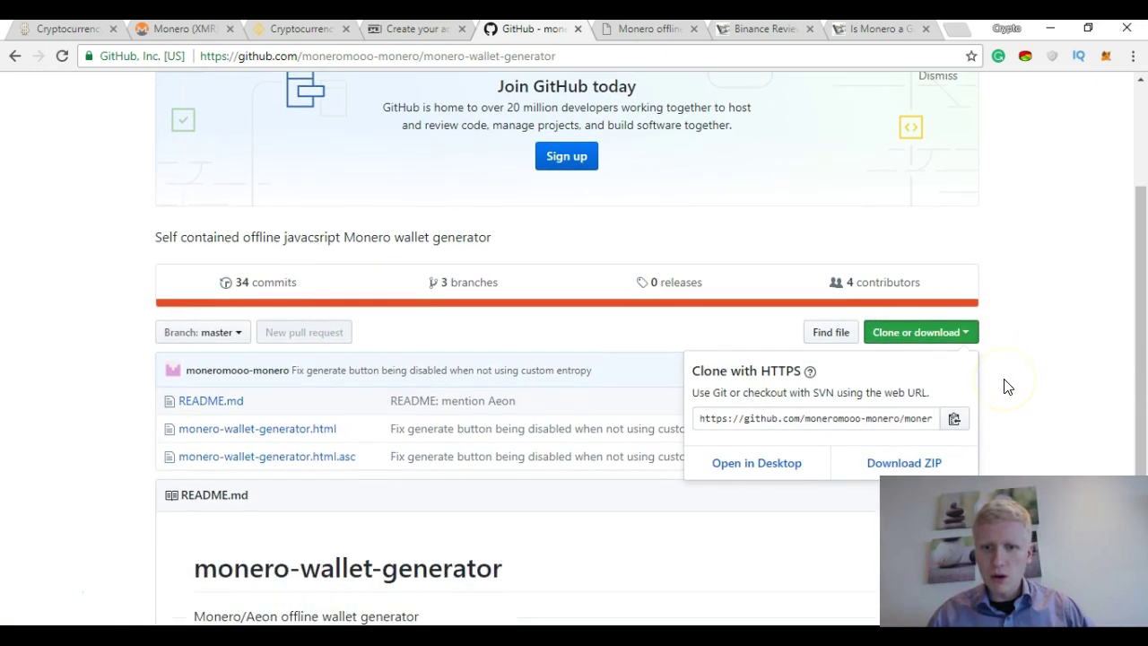
pyautogui.click(948, 463)
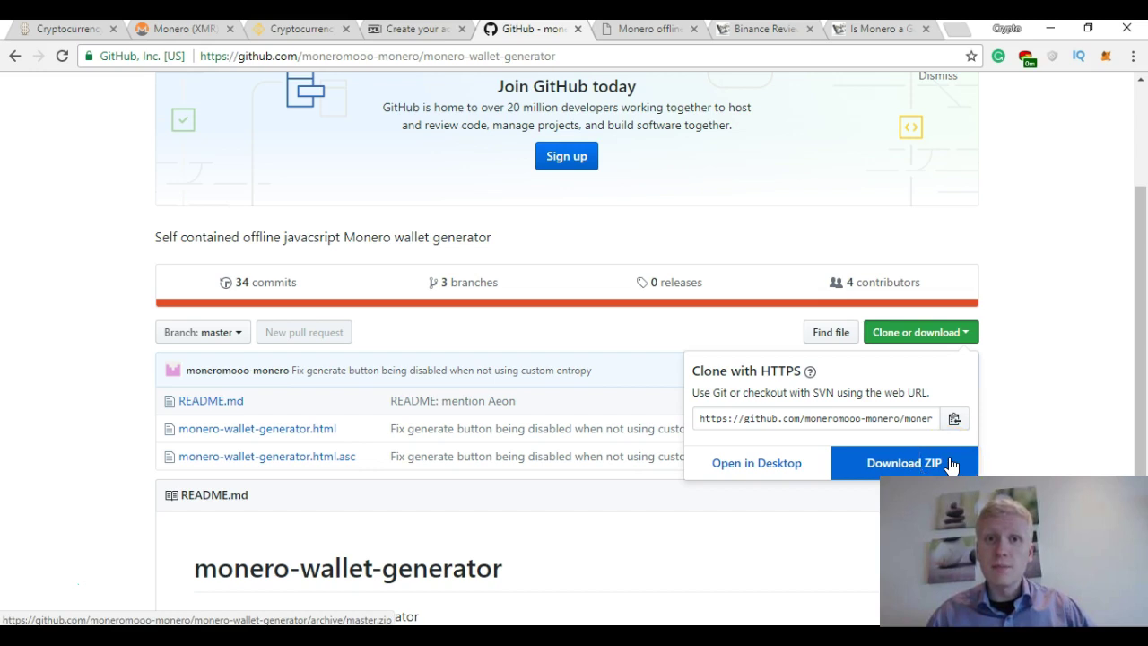
# Step: Open the downloaded archive and launch monero-wallet-generator.html from its monero-wallet-generator-master folder
pyautogui.click(38, 596)
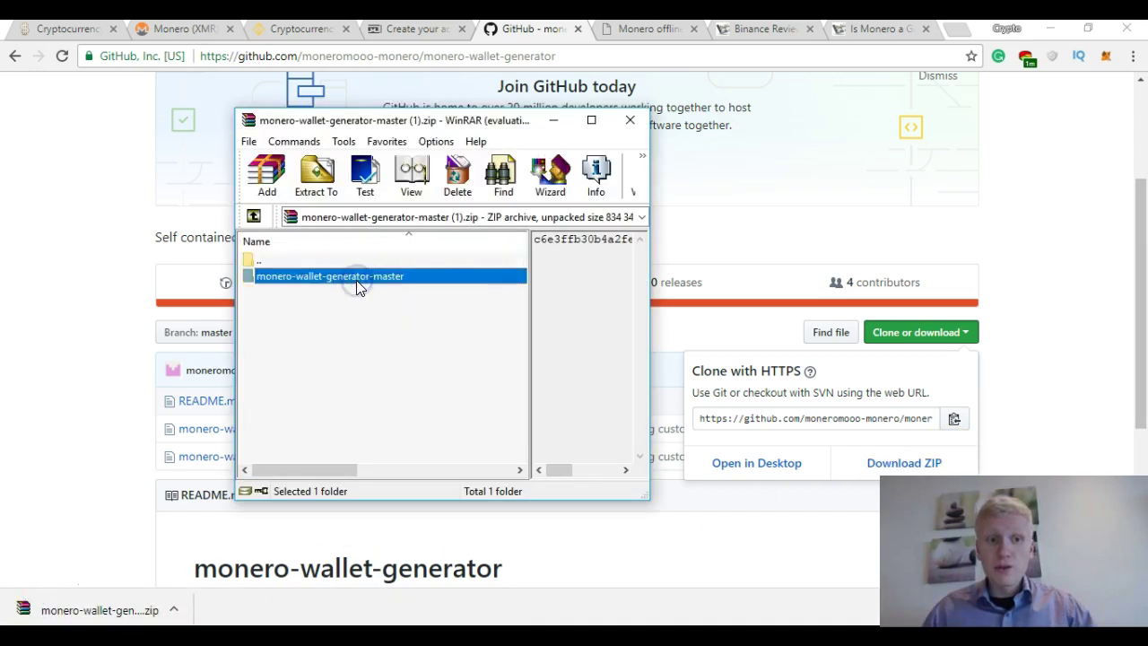
pyautogui.moveTo(235, 278); pyautogui.dragTo(169, 285)
pyautogui.doubleClick(170, 279)
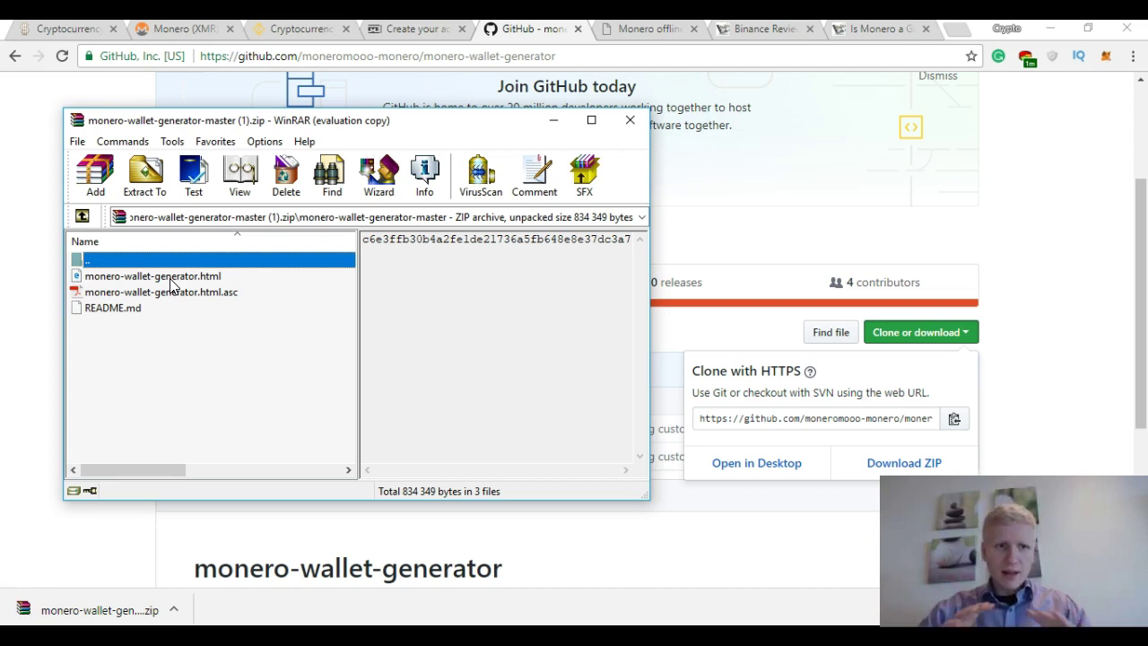
pyautogui.click(171, 278)
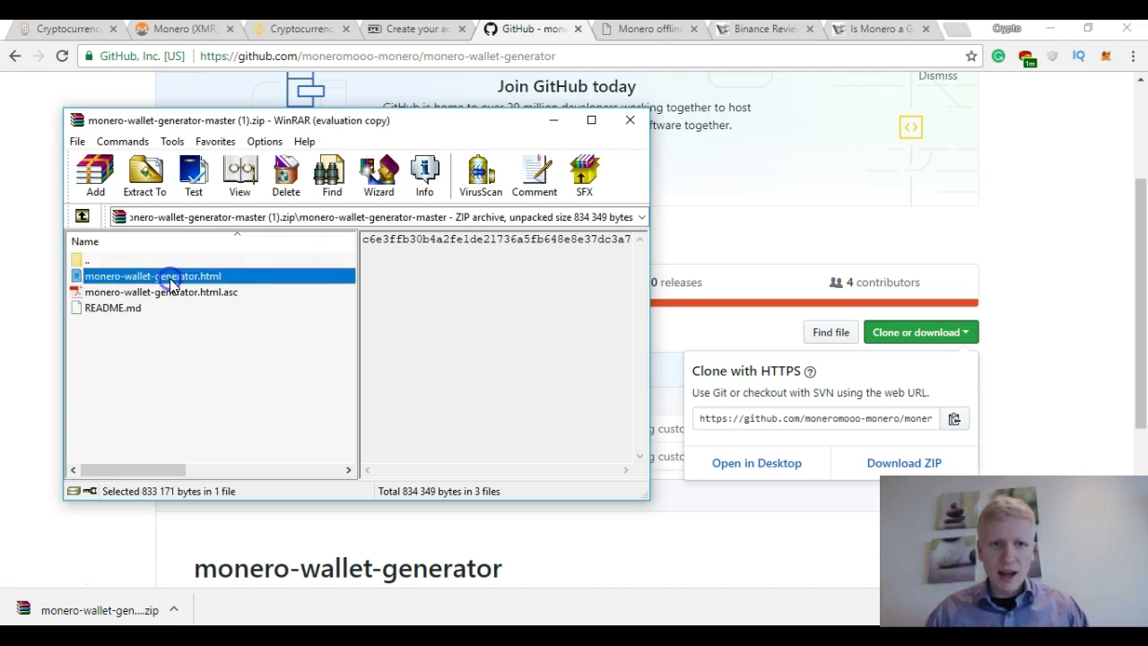
pyautogui.doubleClick(169, 279)
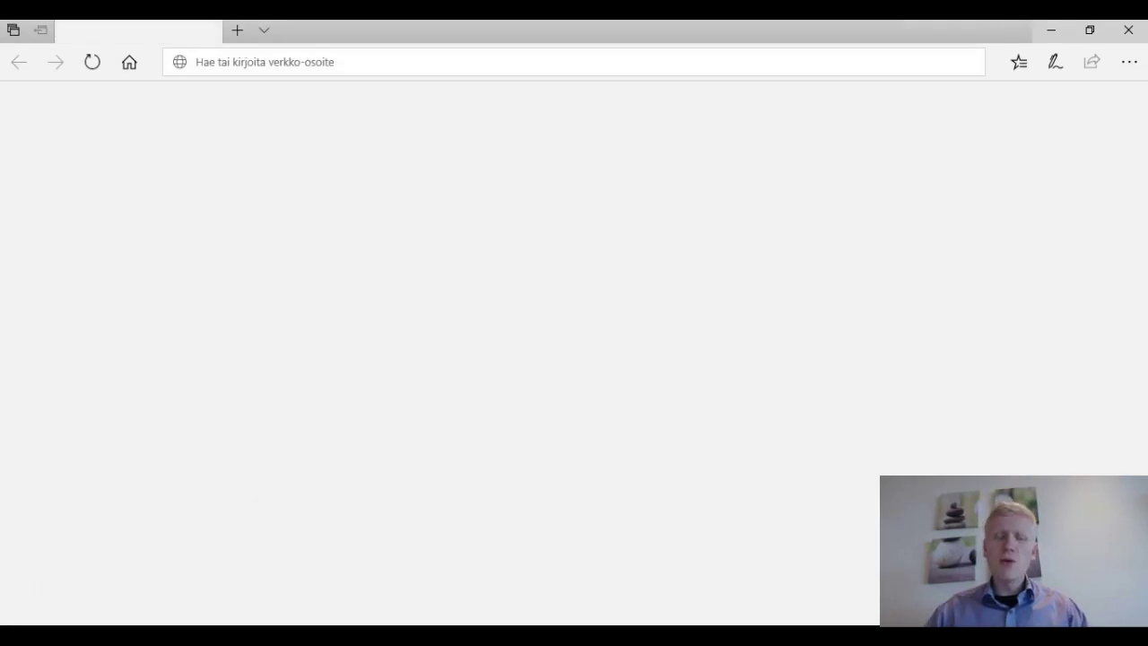
pyautogui.moveTo(349, 637)
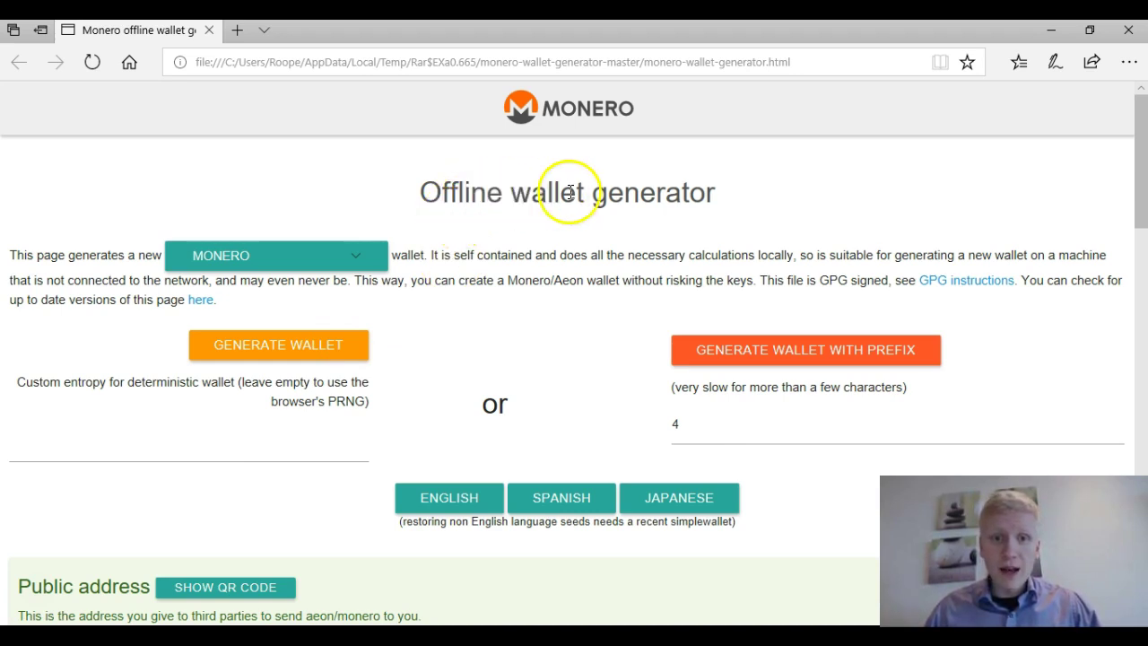
# Step: Generate a new Monero wallet in the local offline generator, confirming the replacement of the current one
pyautogui.click(348, 350)
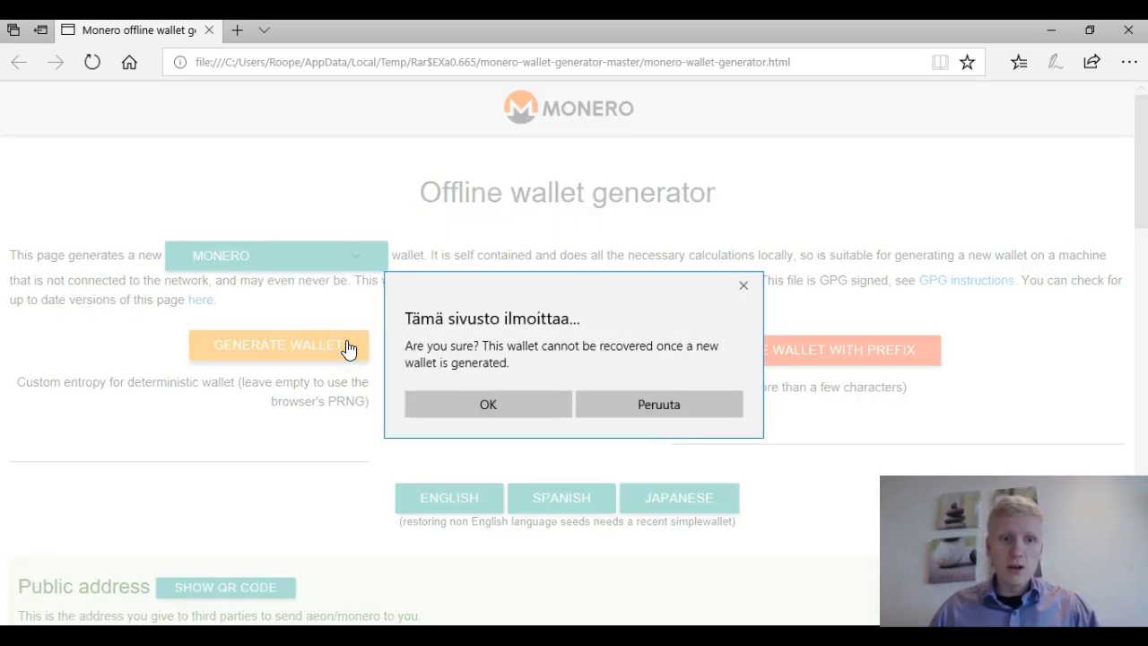
pyautogui.click(464, 402)
pyautogui.scroll(-6, 582, 386)
pyautogui.scroll(1, 263, 377)
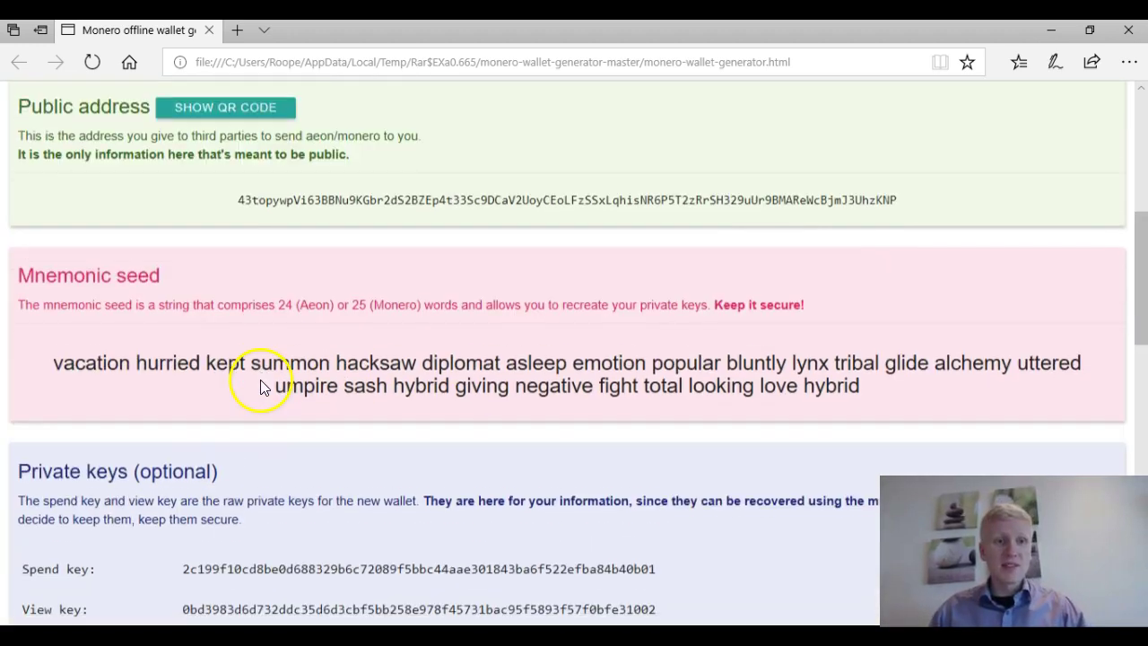
pyautogui.scroll(-1, 153, 479)
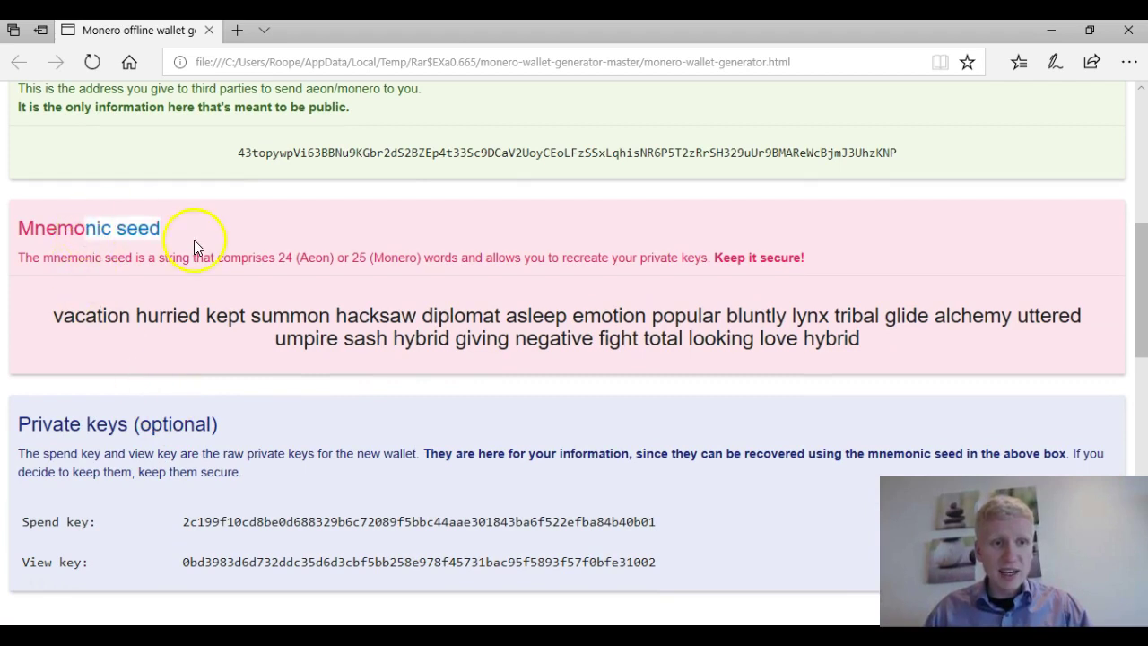
# Step: Examine the new wallet's public address, highlighting it and the note that only this information is meant to be public
pyautogui.scroll(1, 208, 353)
pyautogui.moveTo(266, 208); pyautogui.dragTo(453, 208)
pyautogui.click(454, 207)
pyautogui.doubleClick(422, 209)
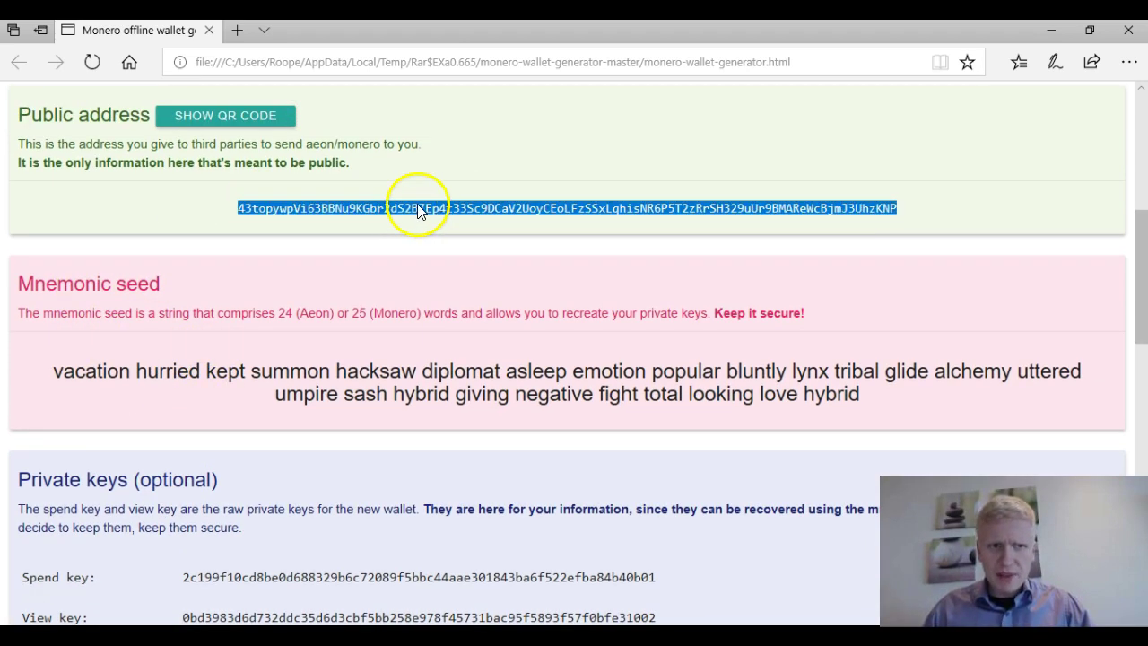
pyautogui.moveTo(32, 162); pyautogui.dragTo(193, 163)
pyautogui.moveTo(365, 214); pyautogui.dragTo(621, 193)
pyautogui.doubleClick(621, 194)
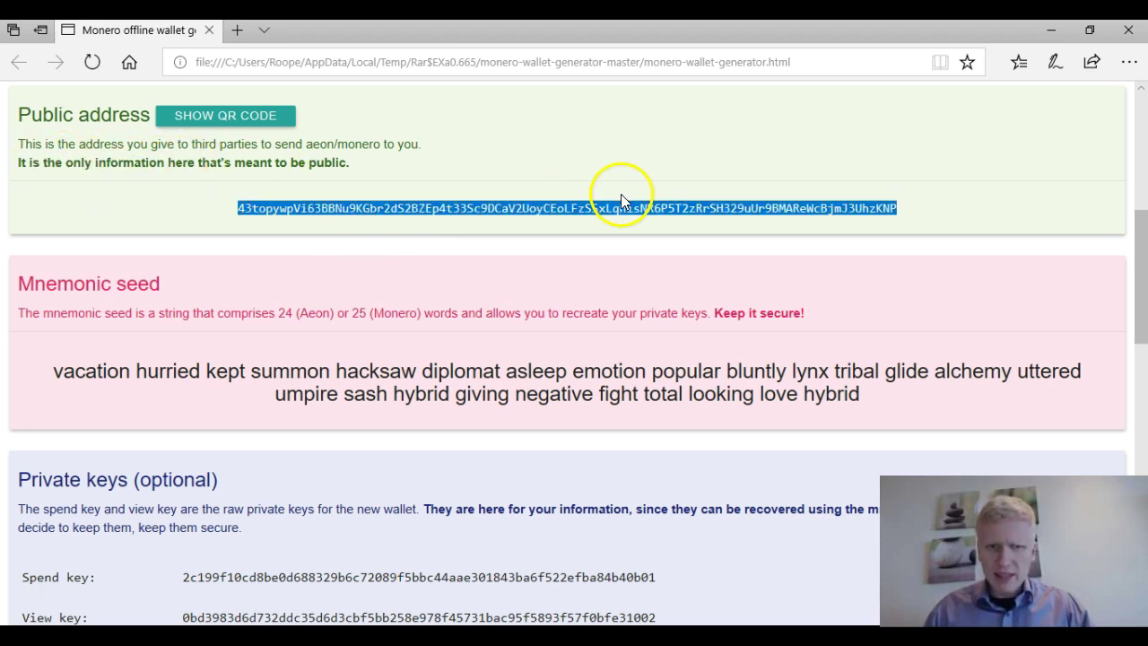
# Step: Examine the new wallet's mnemonic seed, highlighting its words and the private keys below it
pyautogui.scroll(-1, 502, 308)
pyautogui.moveTo(102, 260); pyautogui.dragTo(302, 259)
pyautogui.moveTo(257, 443); pyautogui.dragTo(574, 493)
pyautogui.click(645, 502)
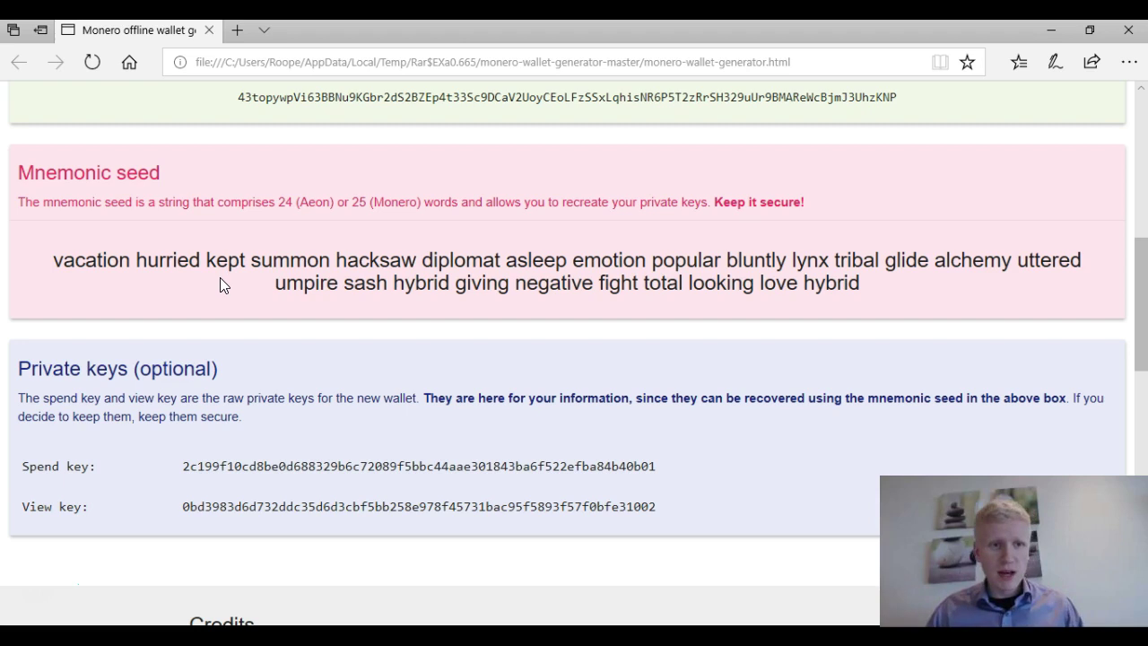
pyautogui.click(210, 321)
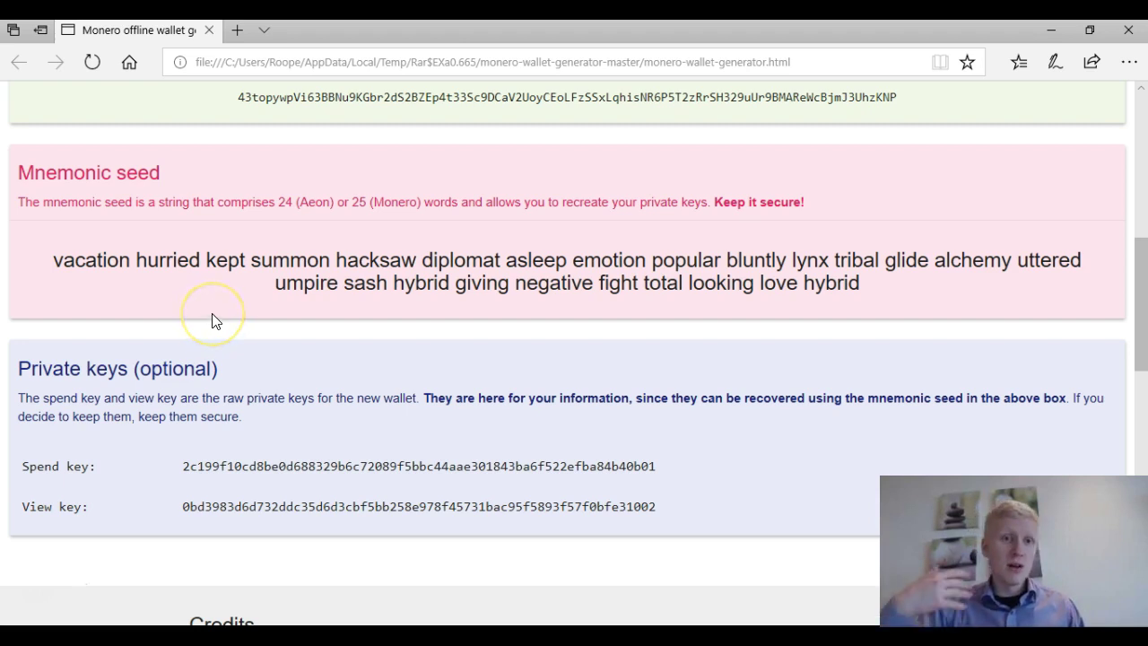
pyautogui.moveTo(208, 262); pyautogui.dragTo(412, 262)
pyautogui.click(417, 266)
pyautogui.moveTo(60, 260); pyautogui.dragTo(464, 310)
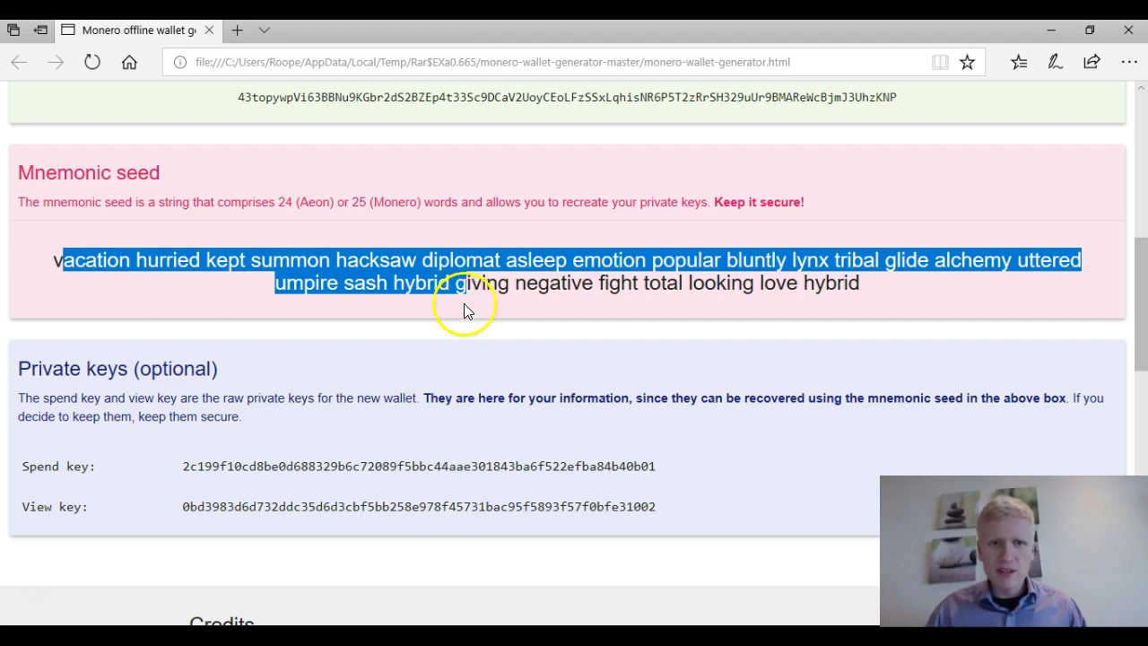
pyautogui.click(372, 203)
pyautogui.scroll(1, 401, 261)
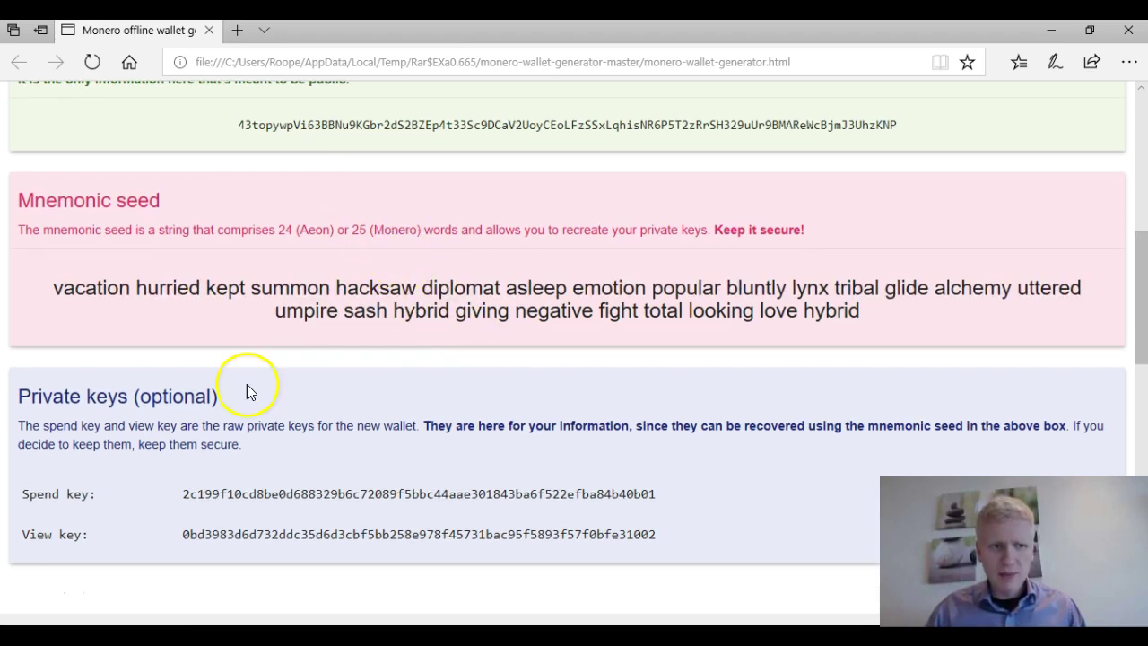
# Step: Examine the optional private keys section, highlighting its heading and parts of the spend key and comparing it with the mnemonic seed
pyautogui.moveTo(42, 396); pyautogui.dragTo(163, 396)
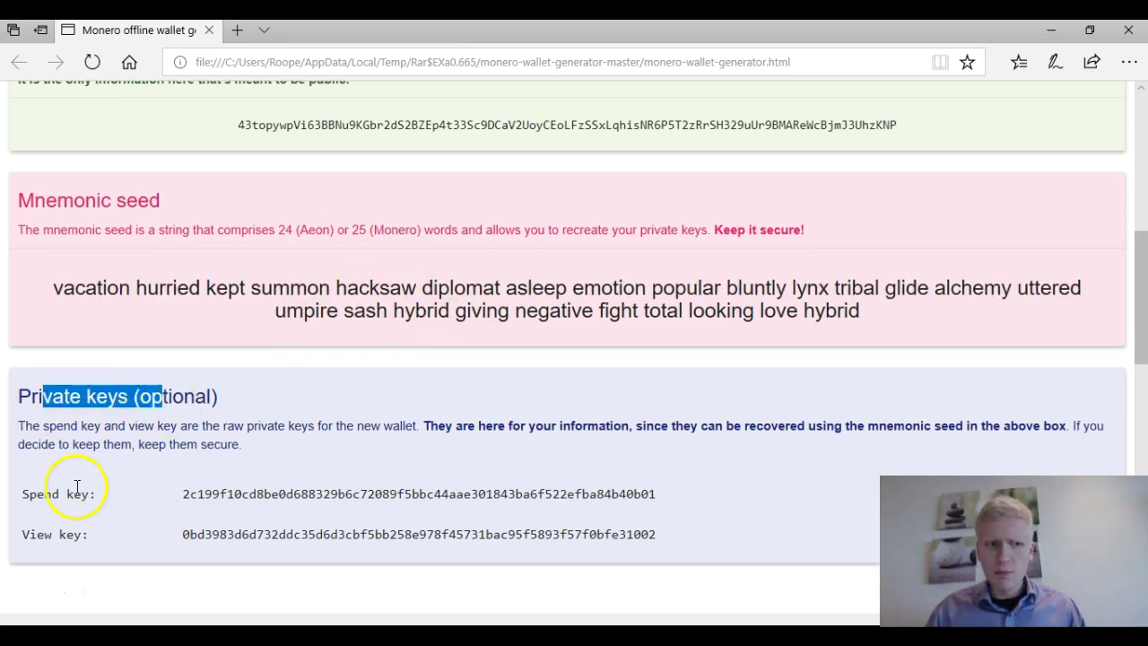
pyautogui.moveTo(279, 493); pyautogui.dragTo(308, 493)
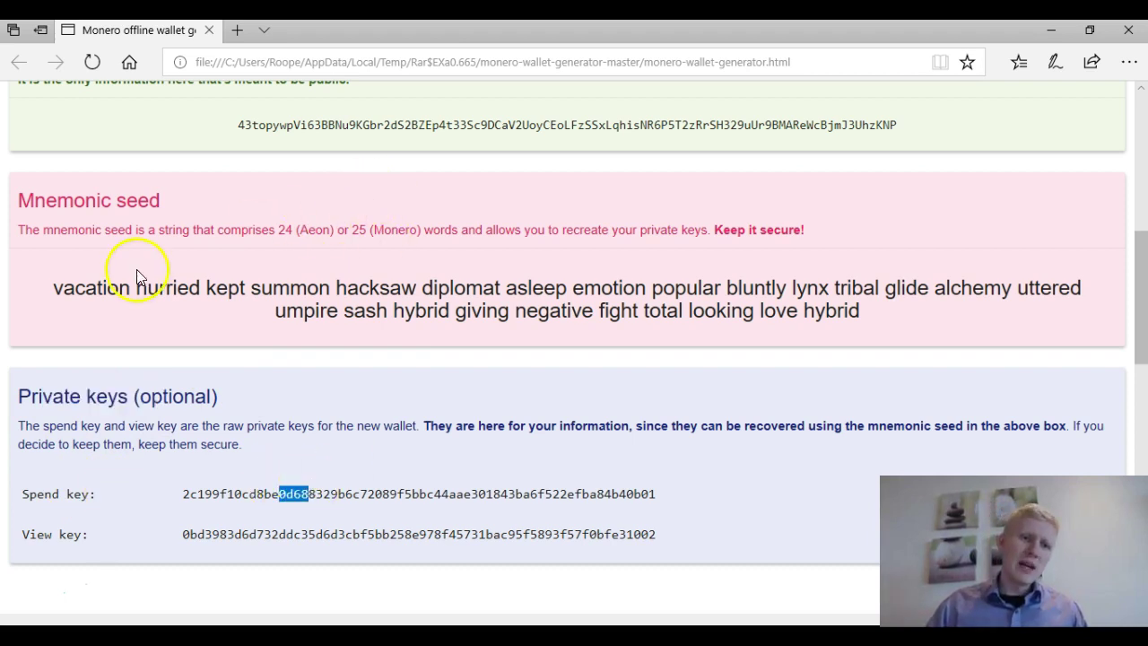
pyautogui.moveTo(136, 278); pyautogui.dragTo(269, 287)
pyautogui.moveTo(308, 493); pyautogui.dragTo(387, 494)
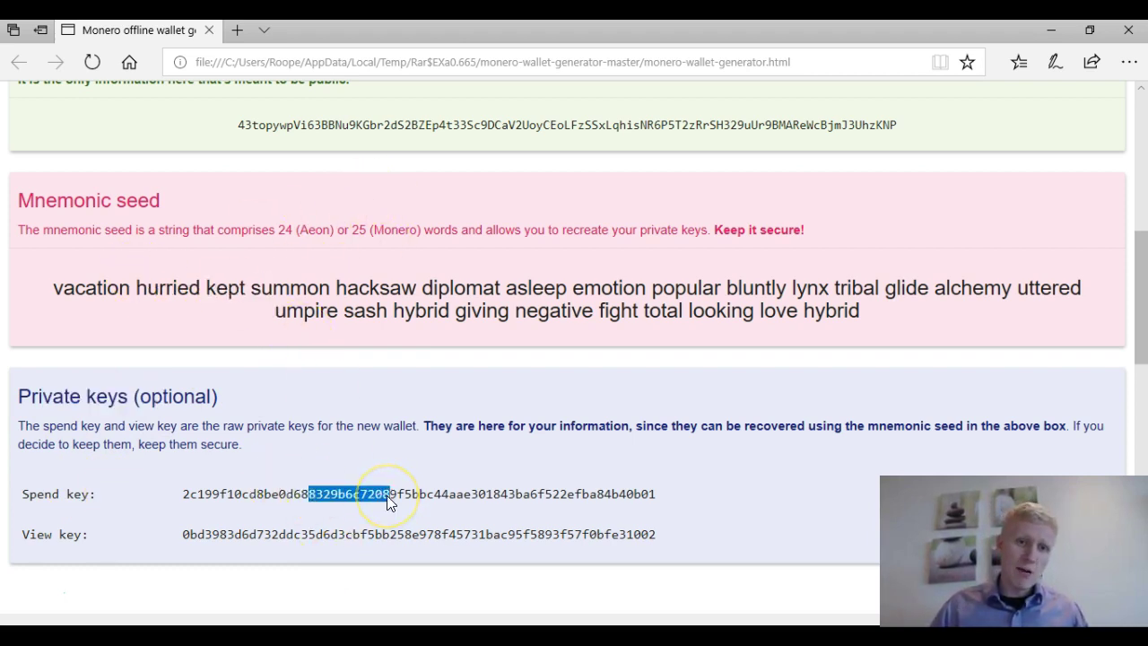
pyautogui.moveTo(264, 494); pyautogui.dragTo(410, 493)
pyautogui.click(423, 493)
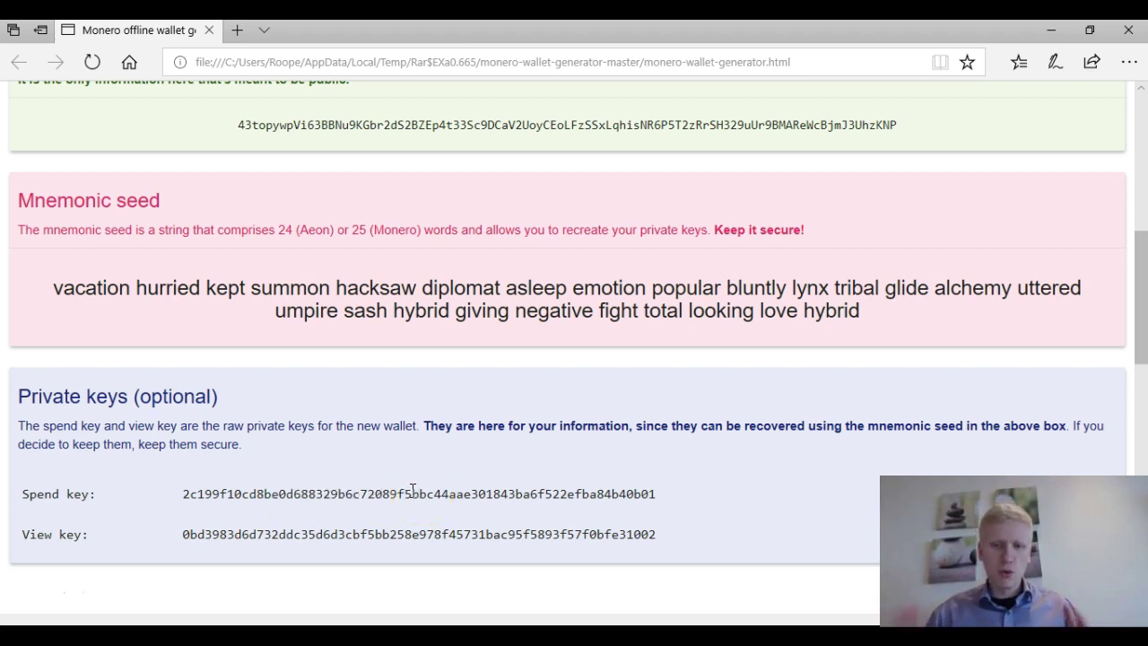
pyautogui.scroll(1, 408, 489)
pyautogui.click(403, 492)
pyautogui.scroll(-1, 402, 491)
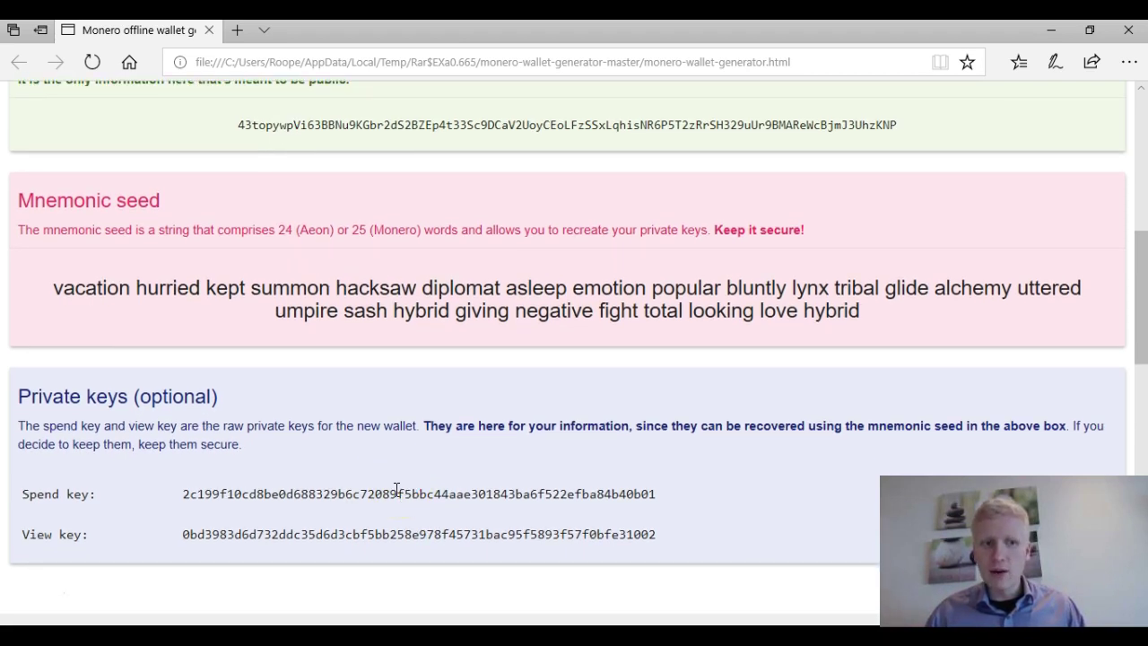
pyautogui.moveTo(368, 493); pyautogui.dragTo(461, 498)
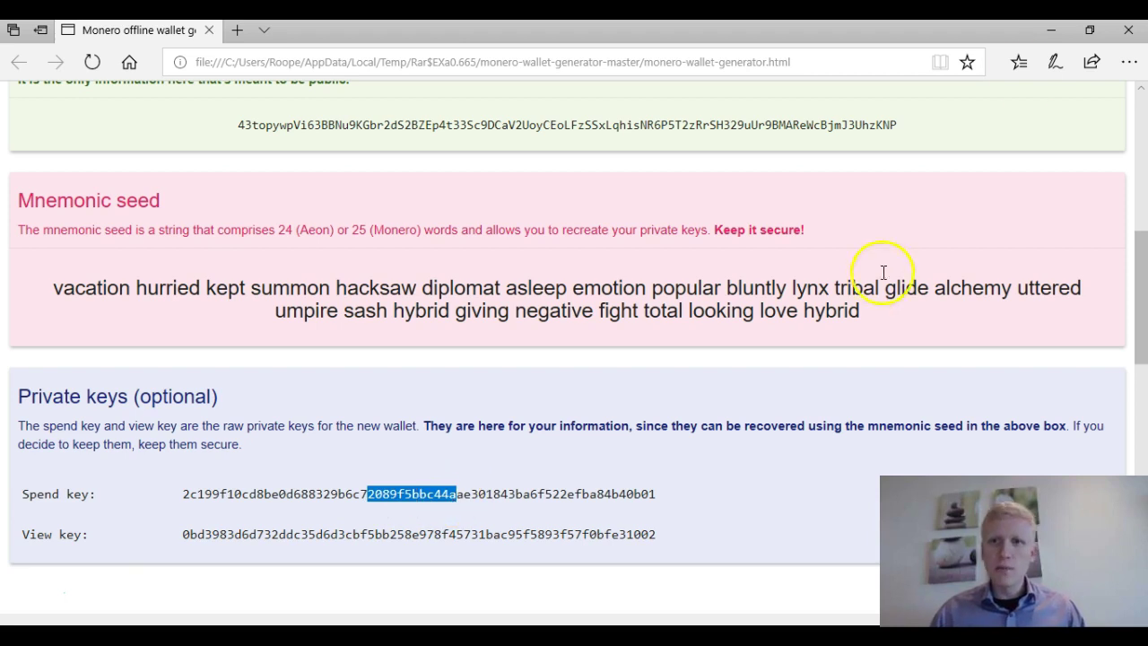
# Step: Switch back to MyMonero in Chrome, open its home page and highlight the start of the main headline
pyautogui.click(1049, 33)
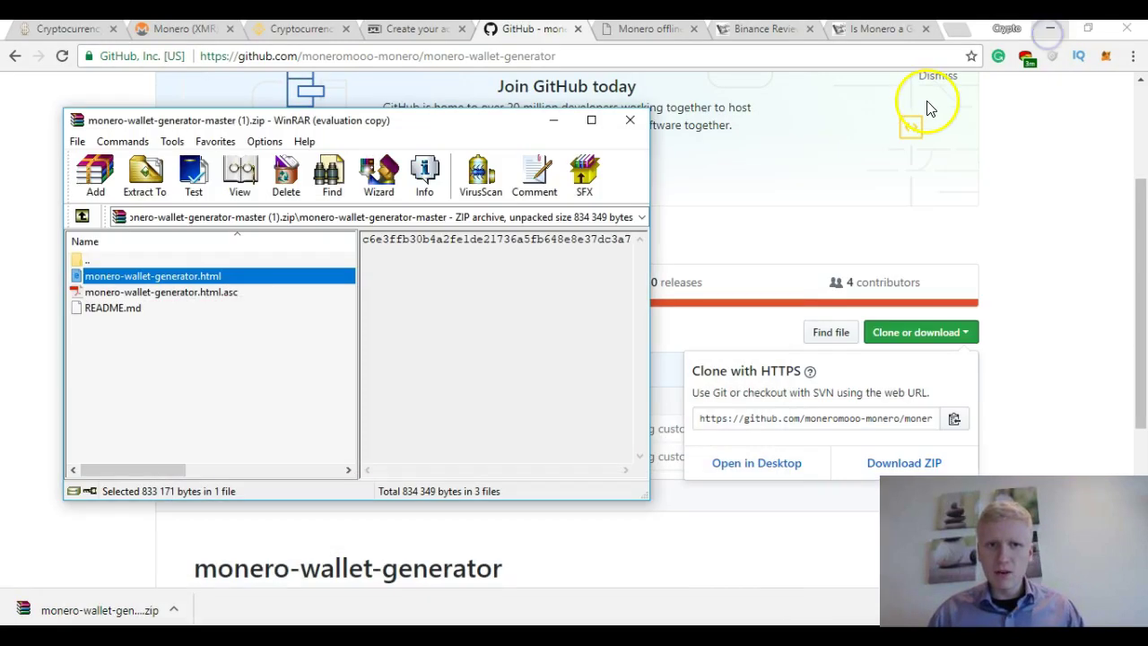
pyautogui.click(552, 124)
pyautogui.click(427, 29)
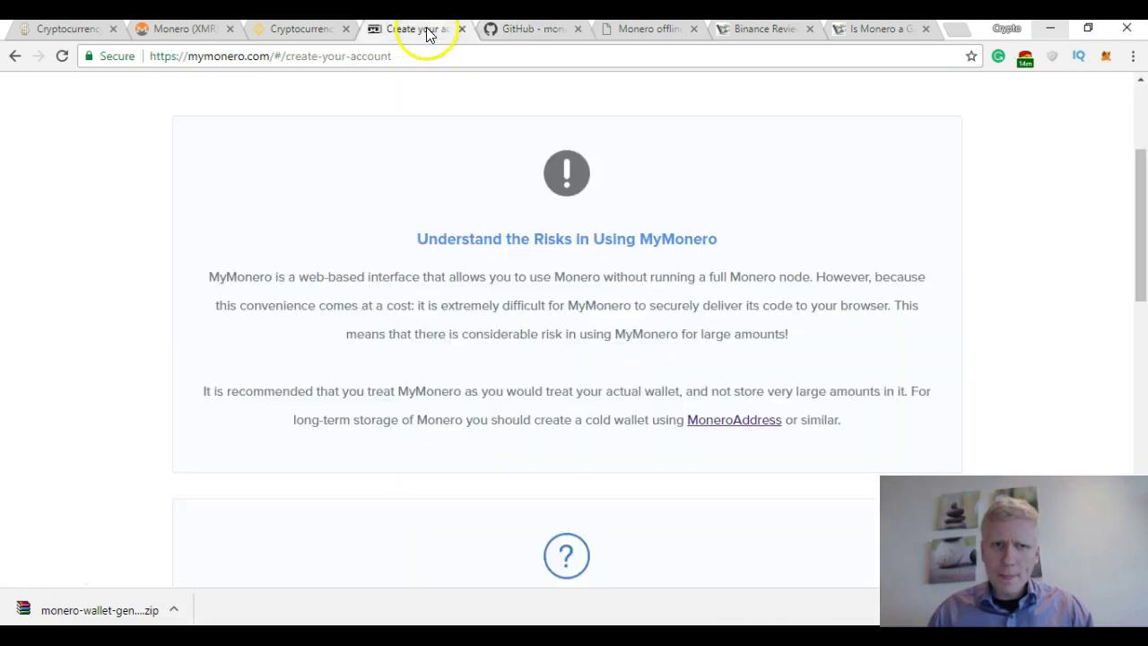
pyautogui.scroll(3, 463, 197)
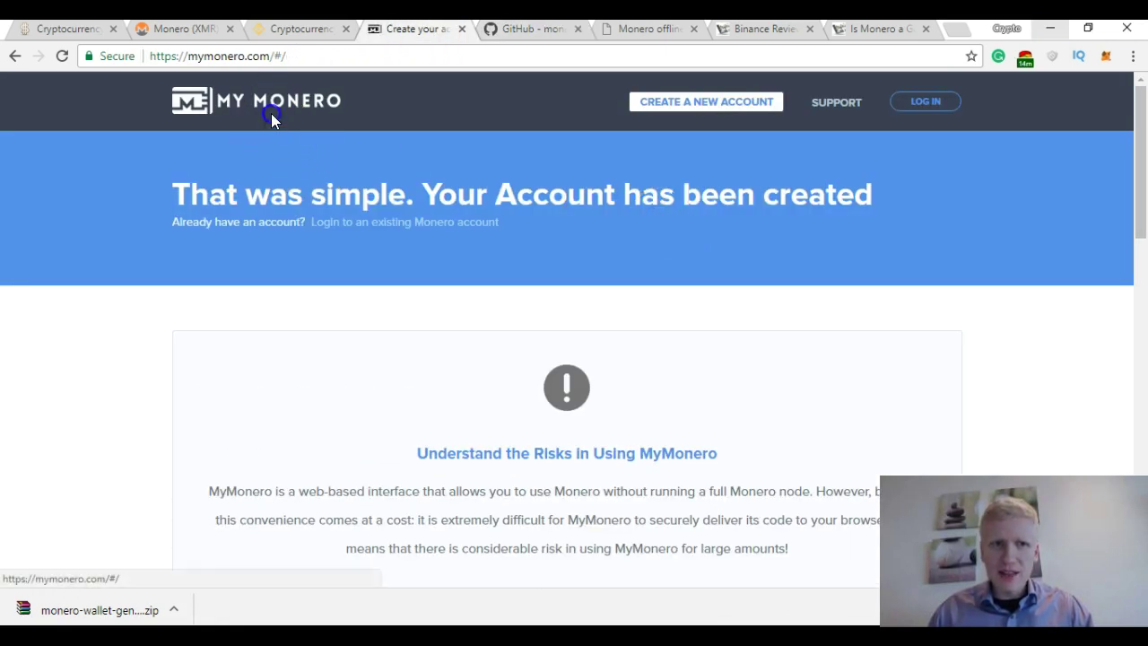
pyautogui.click(271, 113)
pyautogui.moveTo(241, 362); pyautogui.dragTo(392, 361)
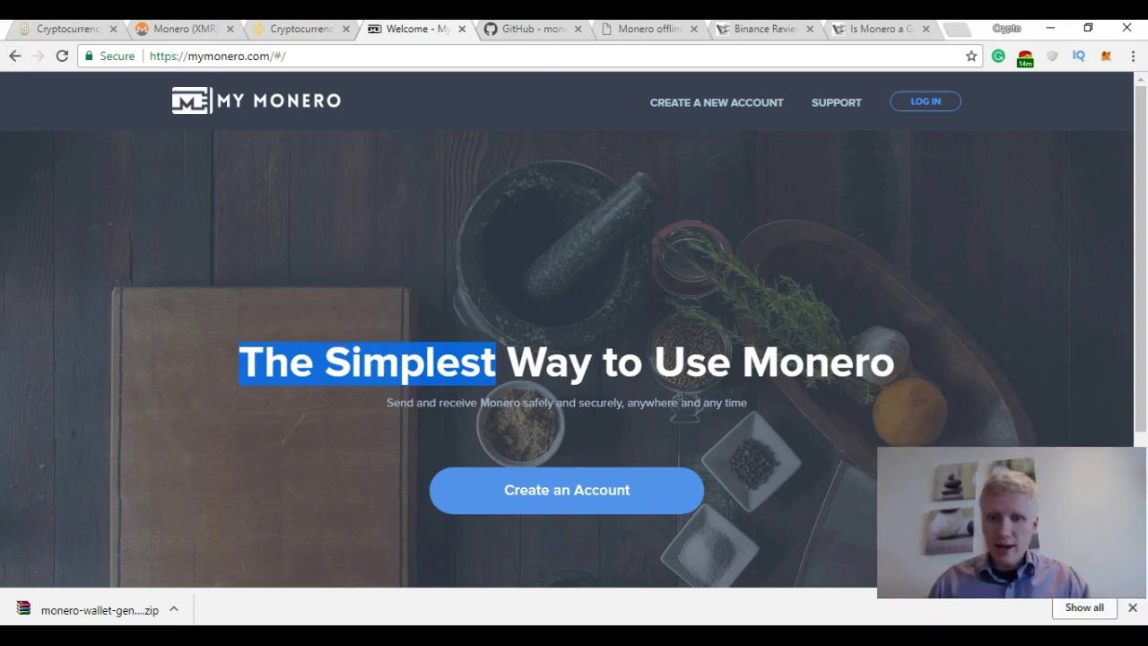
# Step: Start logging in to an existing account, choosing the login with a public key
pyautogui.click(926, 102)
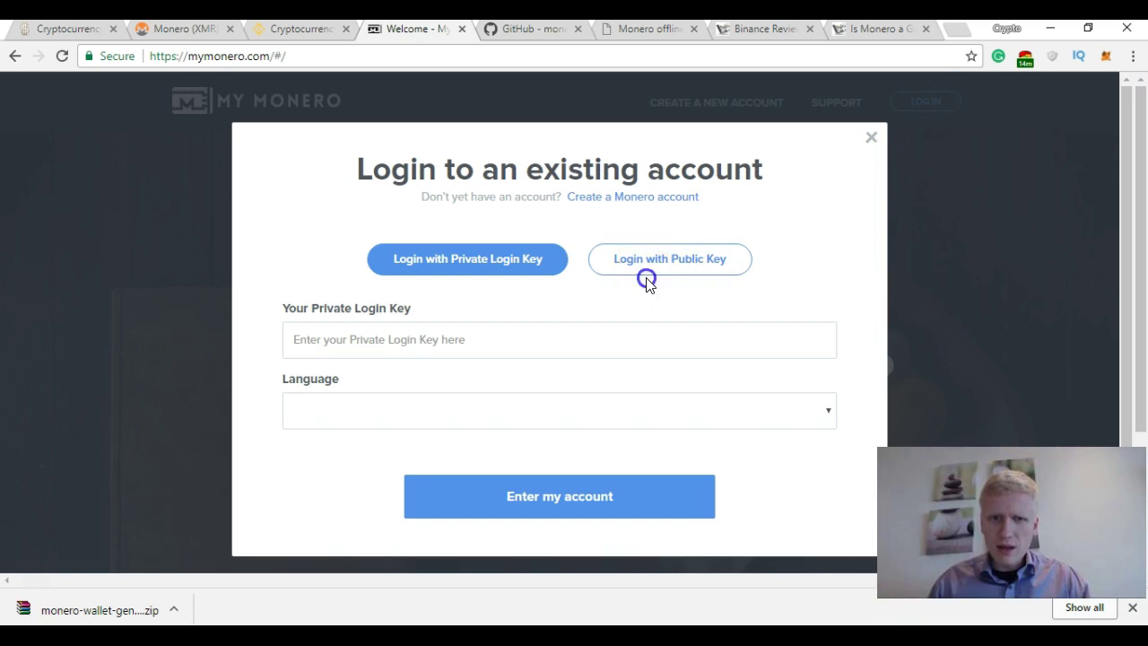
pyautogui.click(647, 267)
pyautogui.click(558, 353)
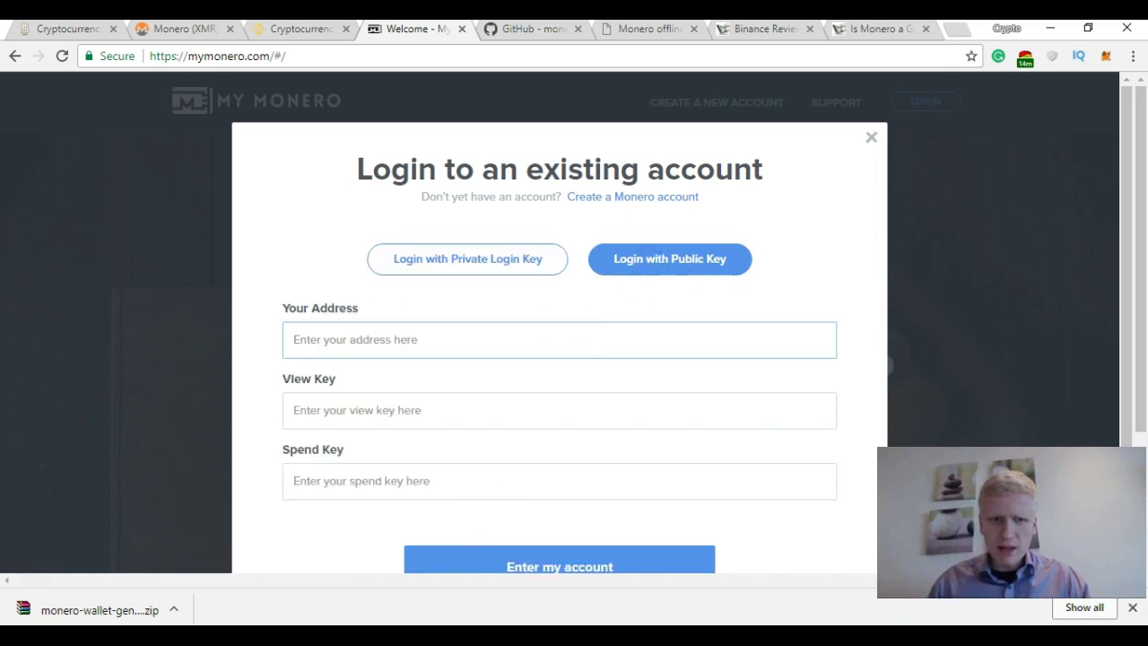
# Step: Copy the new wallet's public address from the offline generator and paste it into the MyMonero login's address field
pyautogui.hotkey('alt', 'Tab')
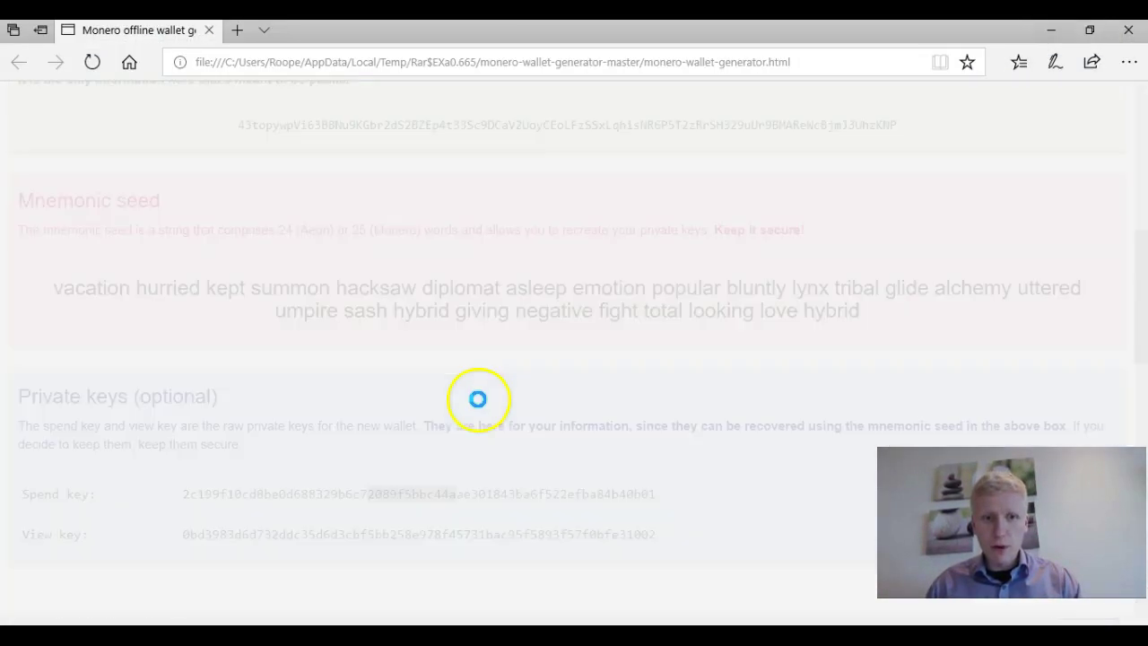
pyautogui.moveTo(368, 492); pyautogui.dragTo(473, 462)
pyautogui.scroll(1, 451, 243)
pyautogui.doubleClick(448, 208)
pyautogui.hotkey('ctrl', 'c')
pyautogui.click(1058, 34)
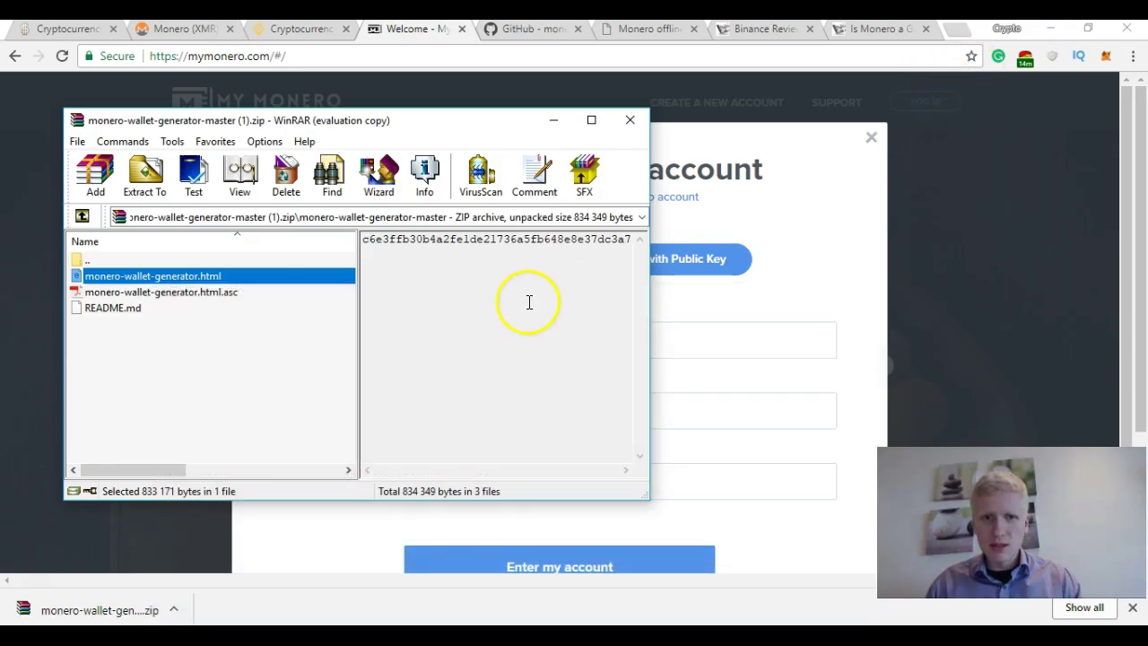
pyautogui.click(712, 333)
pyautogui.hotkey('ctrl', 'v')
# Step: Copy the wallet's spend key from the offline generator and paste it into the login's View Key field
pyautogui.hotkey('alt', 'Tab')
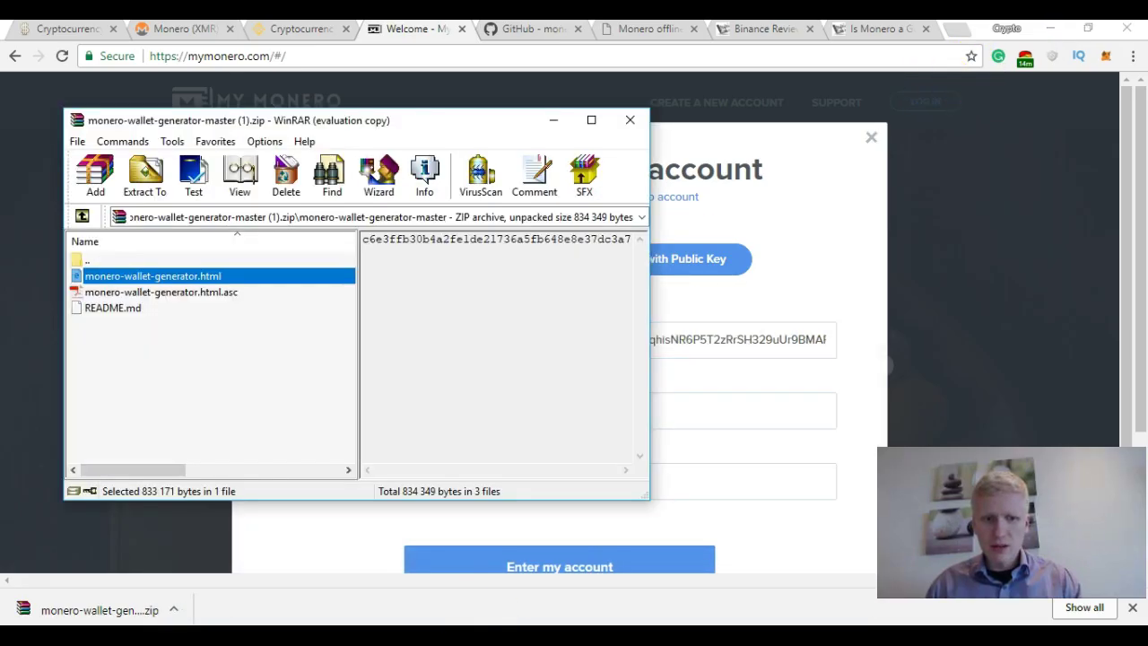
pyautogui.press('Return')
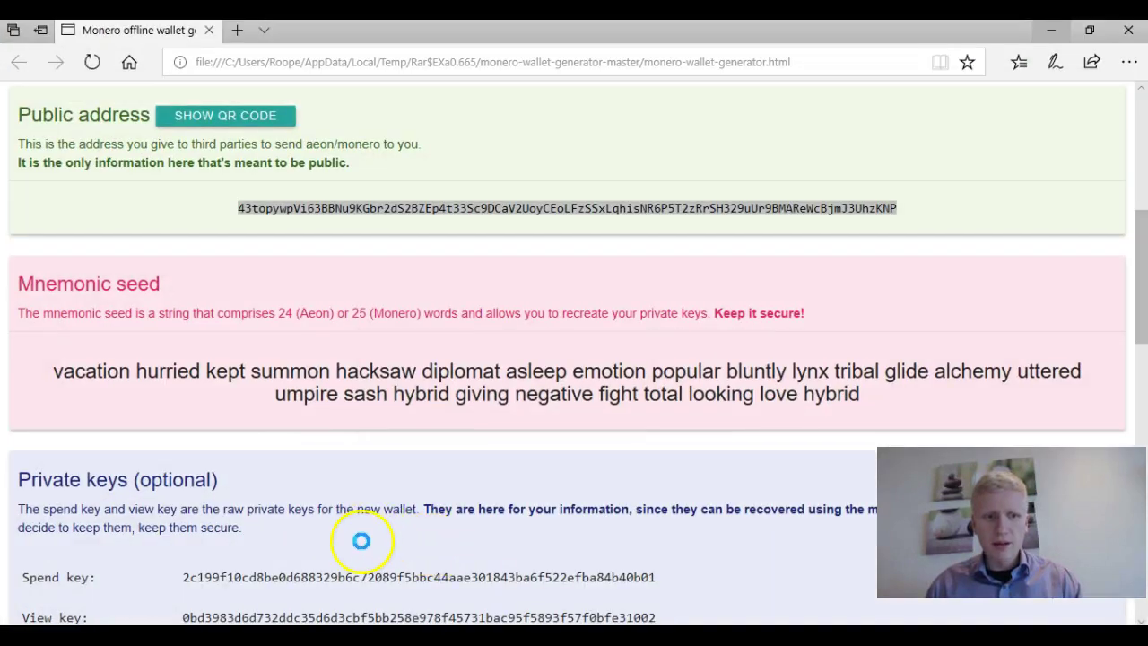
pyautogui.click(392, 576)
pyautogui.hotkey('ctrl', 'c')
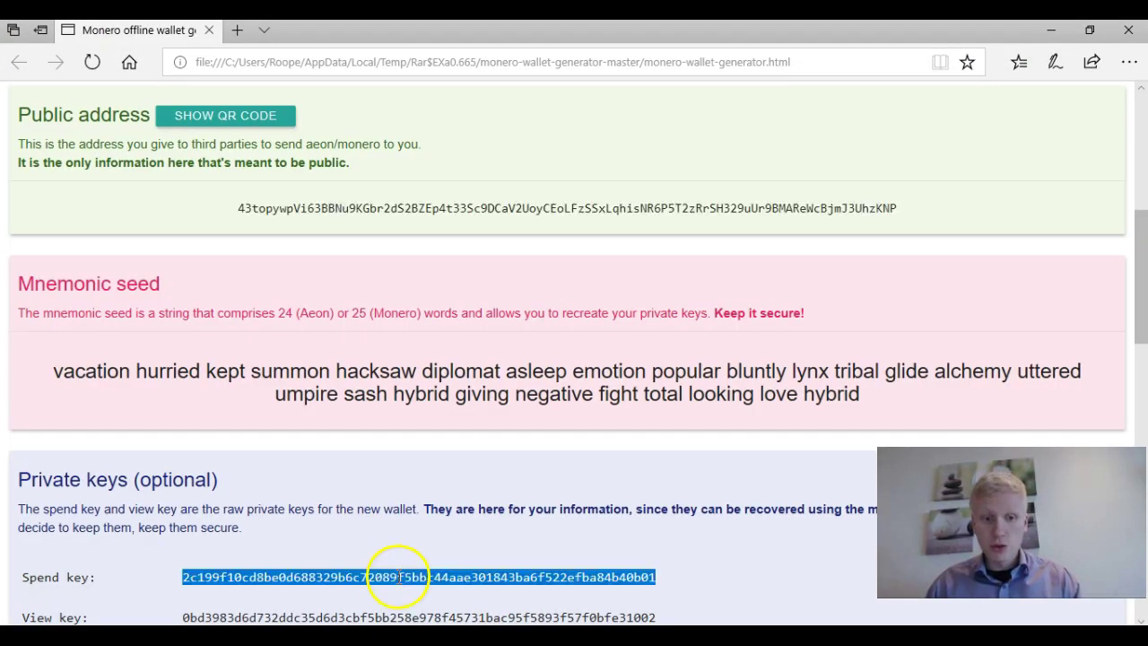
pyautogui.scroll(-1, 390, 565)
pyautogui.hotkey('alt', 'Tab')
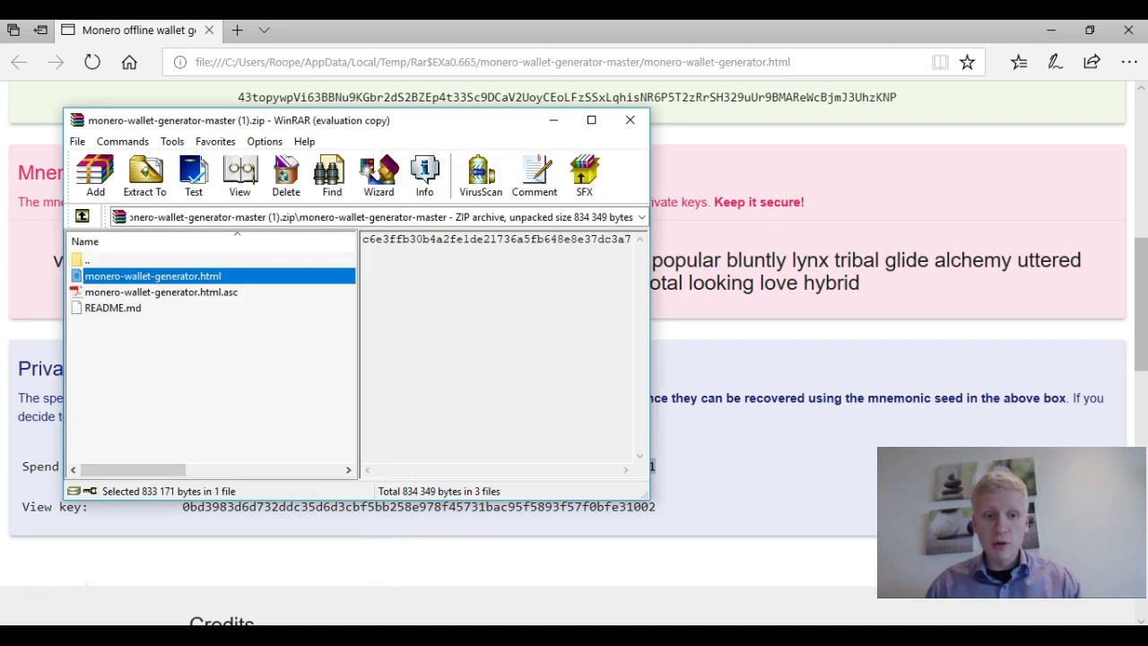
pyautogui.hotkey('alt', 'Tab')
pyautogui.click(476, 415)
pyautogui.hotkey('ctrl', 'v')
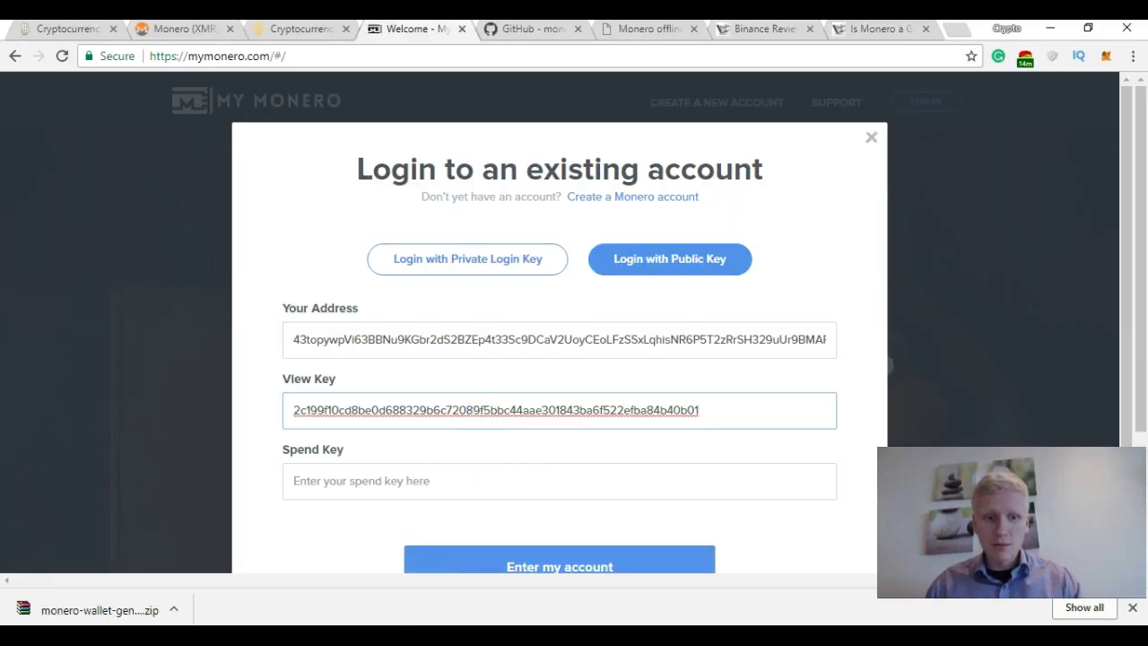
# Step: Paste the generator's view key into the login's Spend Key field and try to enter the account
pyautogui.hotkey('alt', 'Tab')
pyautogui.click(403, 507)
pyautogui.hotkey('ctrl', 'c')
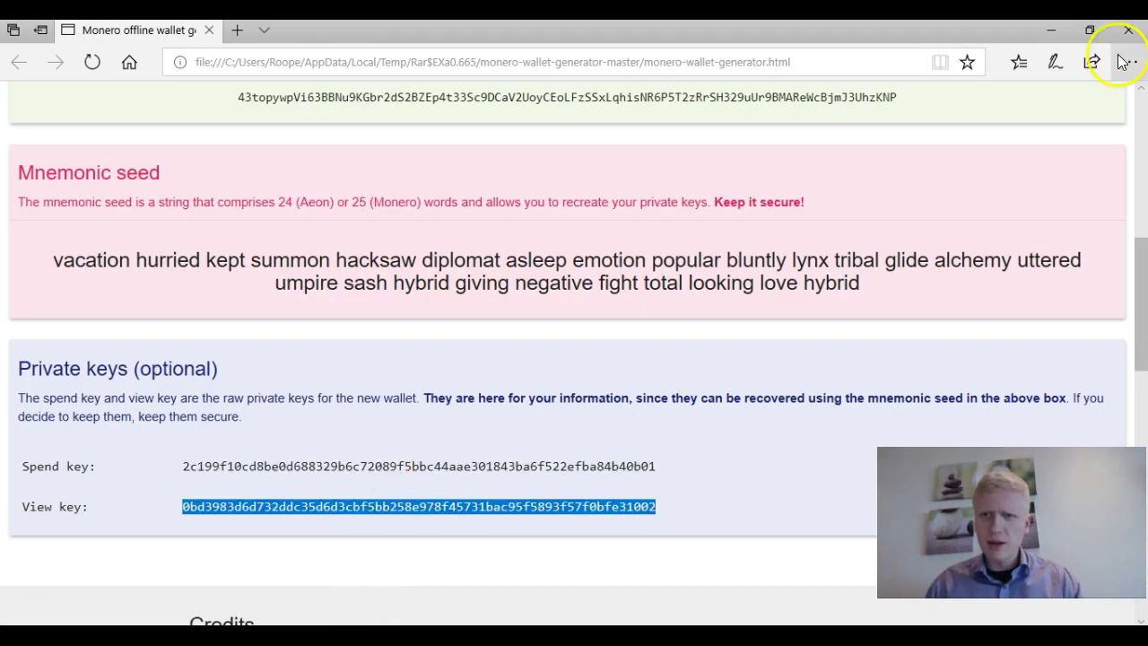
pyautogui.click(1050, 35)
pyautogui.click(637, 472)
pyautogui.hotkey('ctrl', 'v')
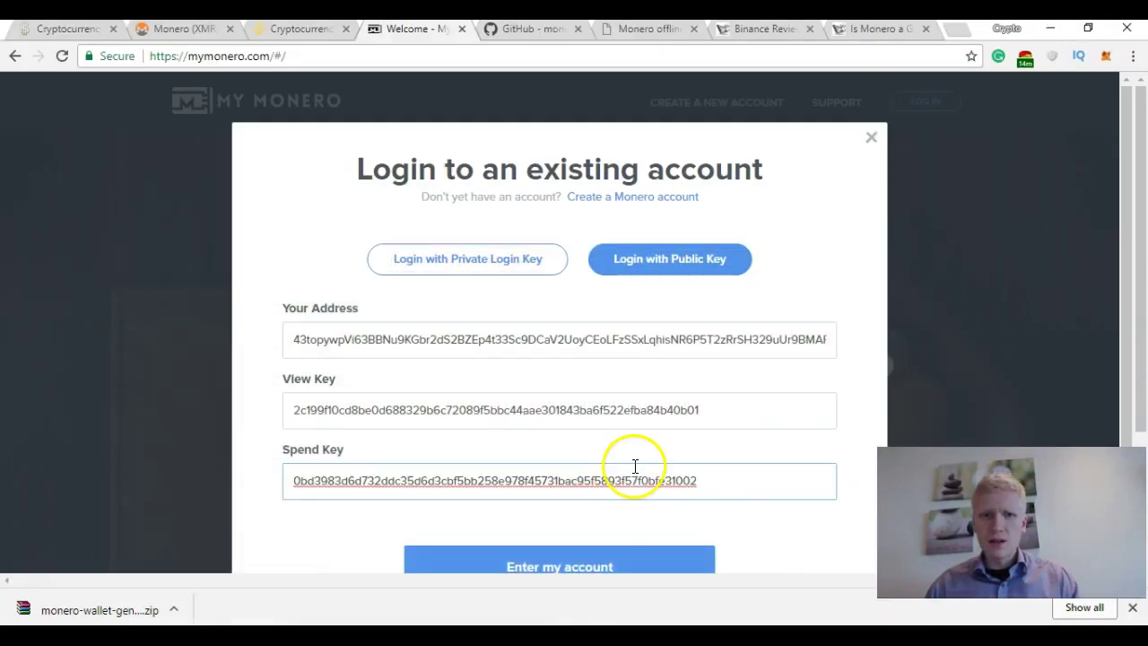
pyautogui.scroll(-1, 640, 467)
pyautogui.click(641, 505)
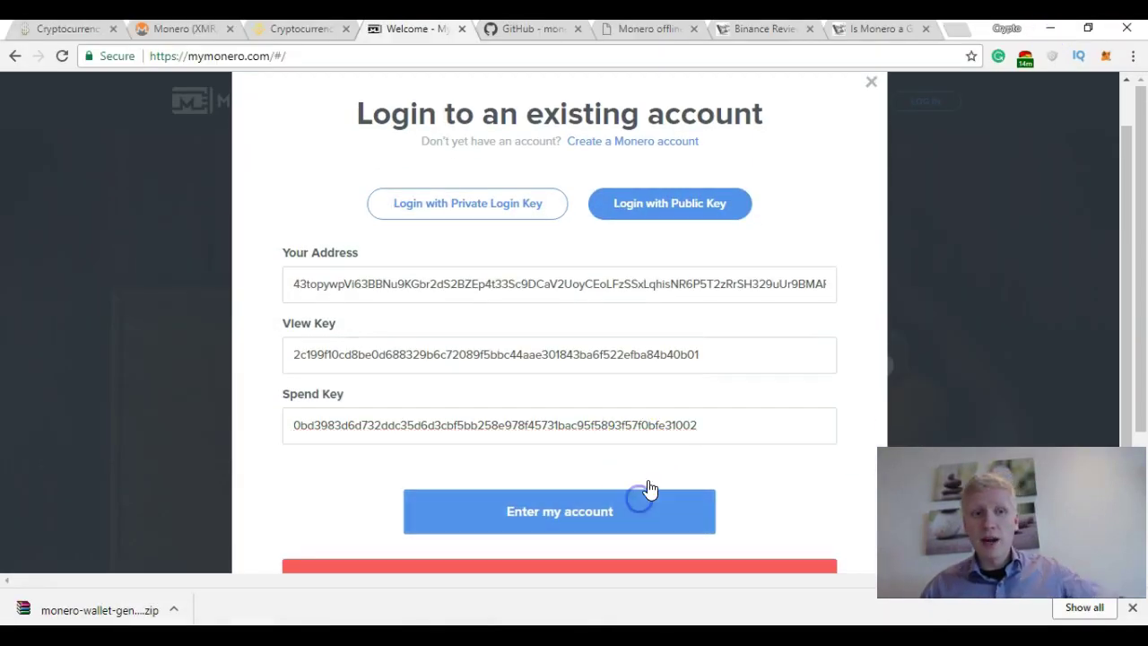
pyautogui.scroll(-1, 696, 408)
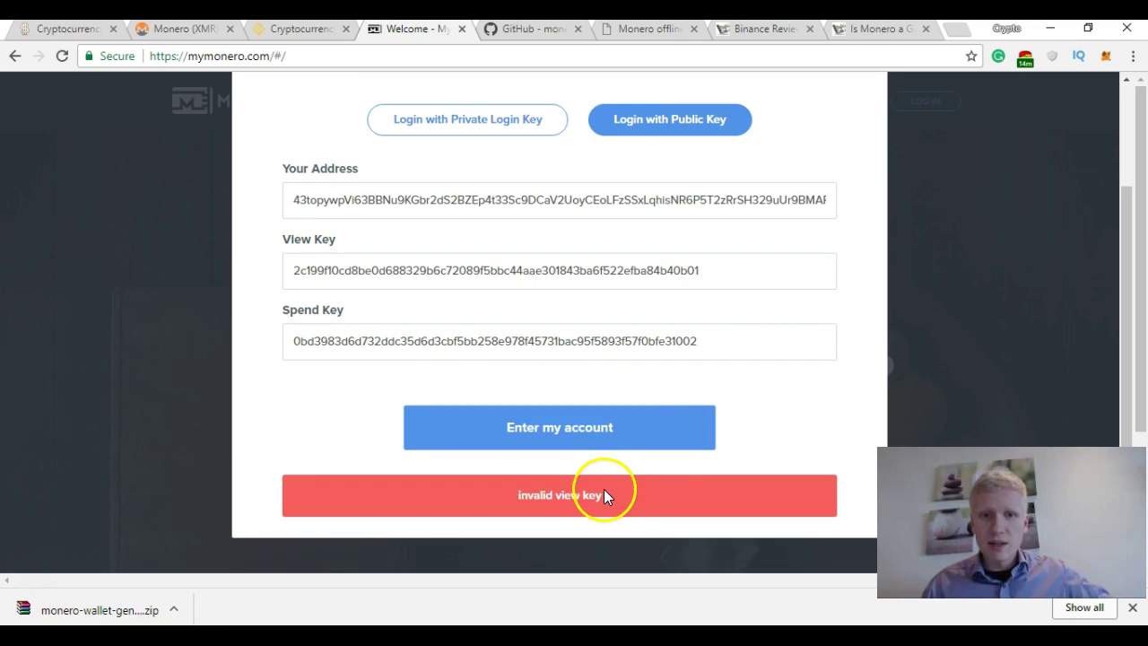
# Step: Move the key from the View Key field into the Spend Key field, replacing what was there
pyautogui.doubleClick(494, 274)
pyautogui.hotkey('ctrl', 'x')
pyautogui.click(510, 338)
pyautogui.doubleClick(510, 338)
pyautogui.hotkey('ctrl', 'v')
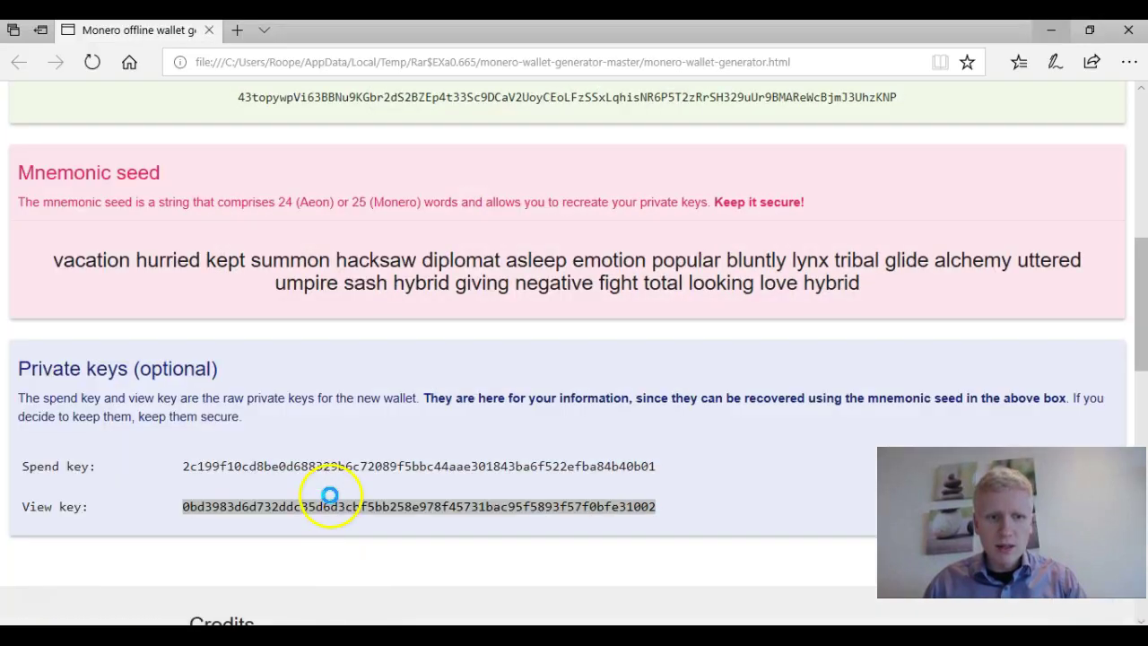
# Step: Try to fill the View Key field with a key copied from the offline generator, and undo the paste
pyautogui.press('F5')
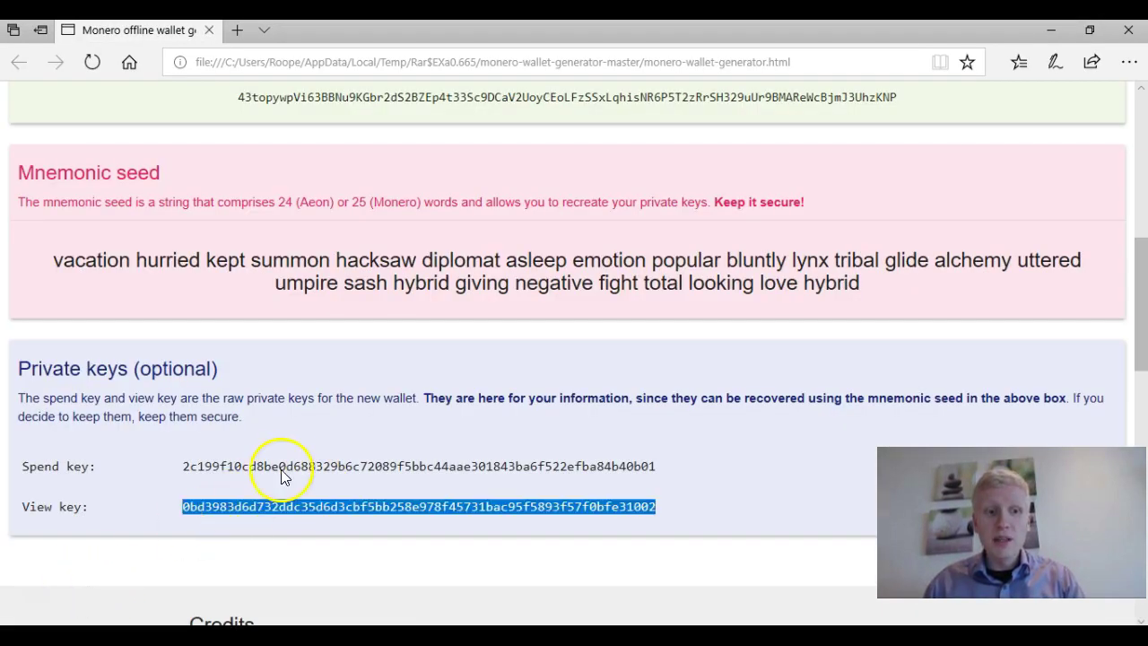
pyautogui.doubleClick(274, 466)
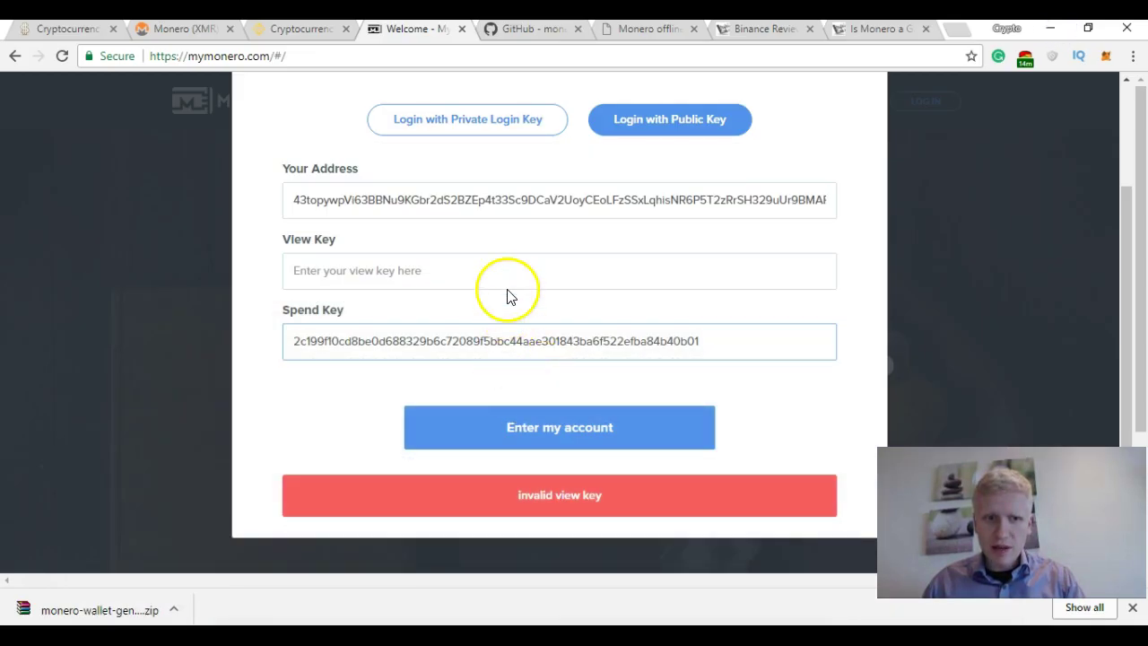
pyautogui.click(512, 269)
pyautogui.hotkey('ctrl', 'v')
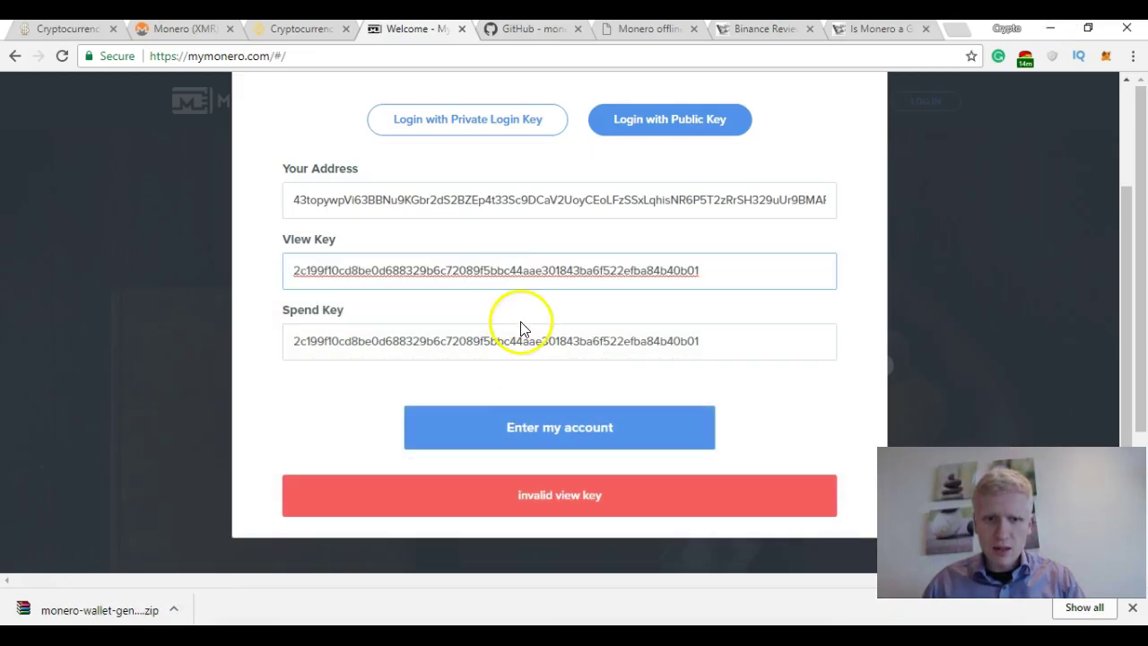
pyautogui.hotkey('ctrl', 'z')
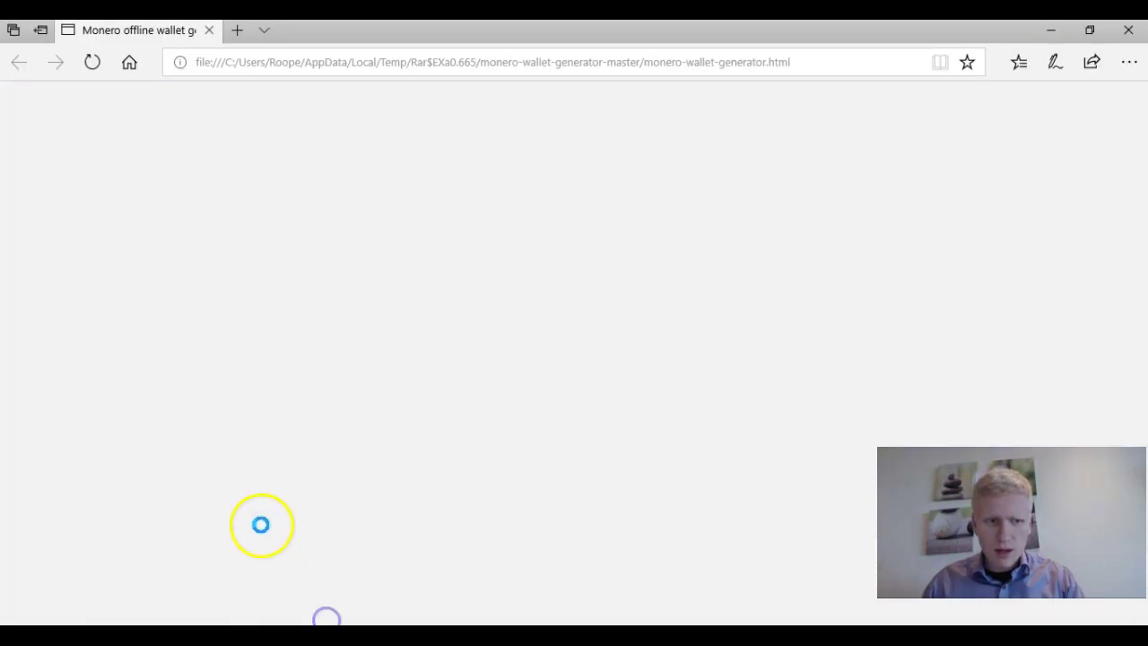
# Step: Copy the view key from the offline generator into the View Key field and enter the account
pyautogui.doubleClick(276, 516)
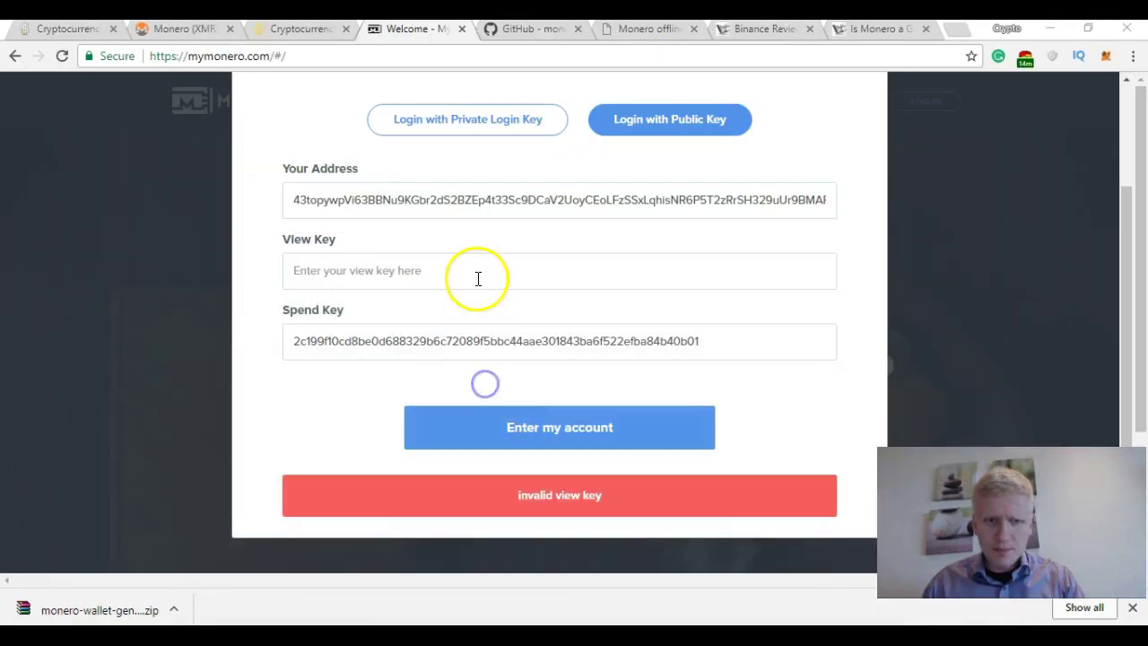
pyautogui.click(478, 278)
pyautogui.hotkey('ctrl', 'v')
pyautogui.click(520, 418)
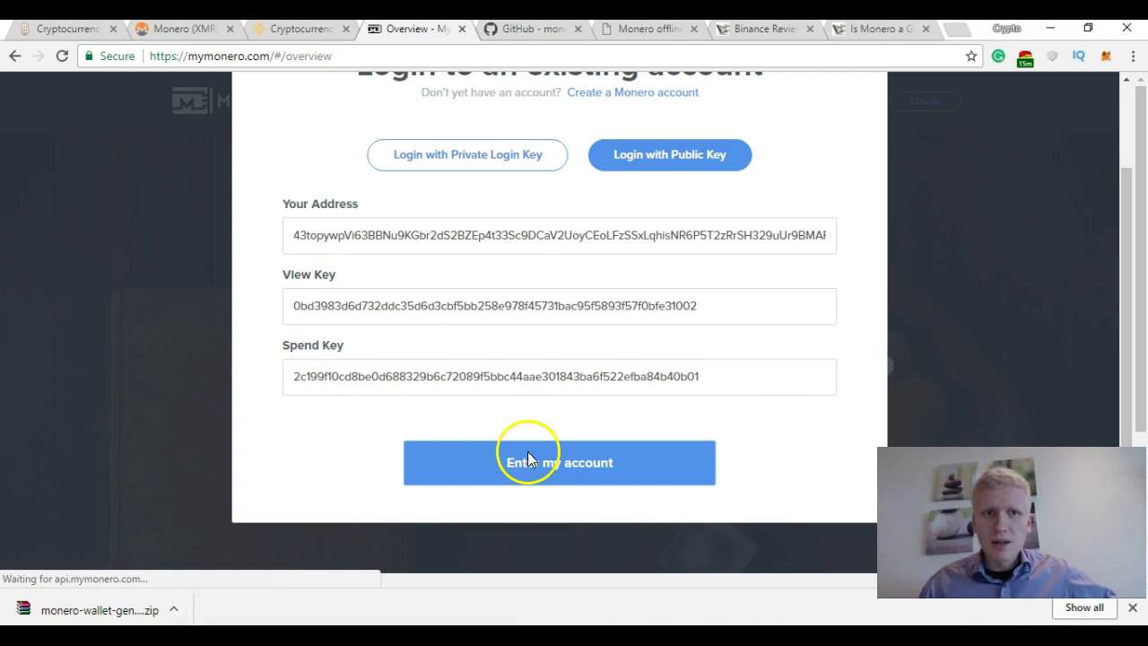
pyautogui.click(526, 453)
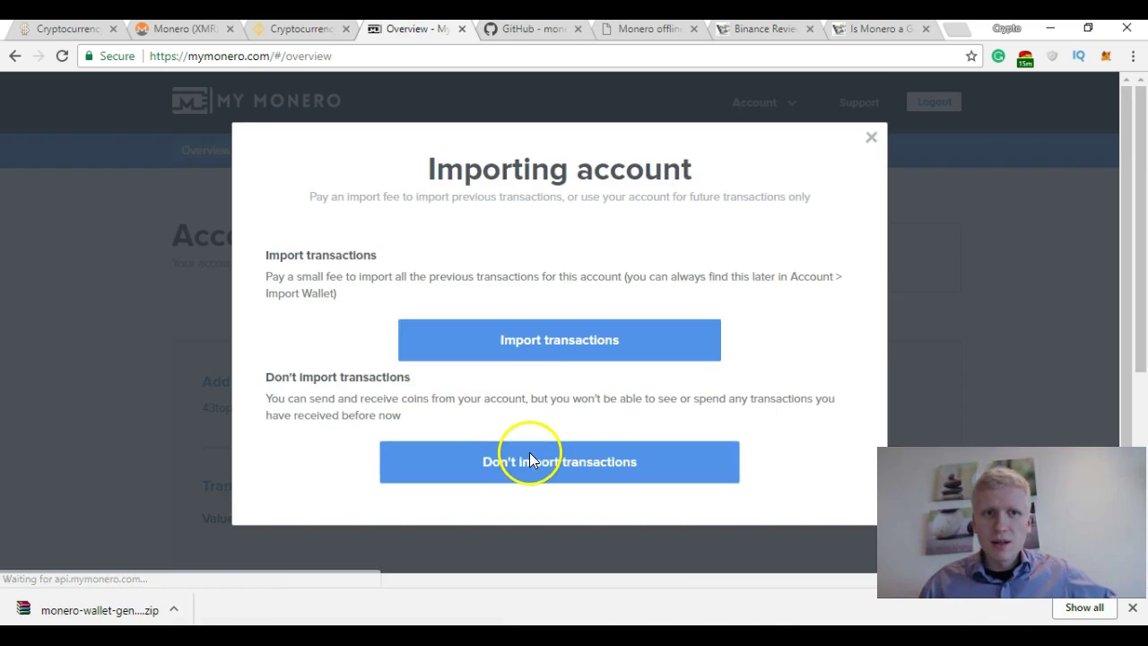
# Step: Dismiss the offer to import transactions and examine the account overview with its balance, address, transaction history and shortcuts
pyautogui.click(873, 142)
pyautogui.scroll(-1, 687, 302)
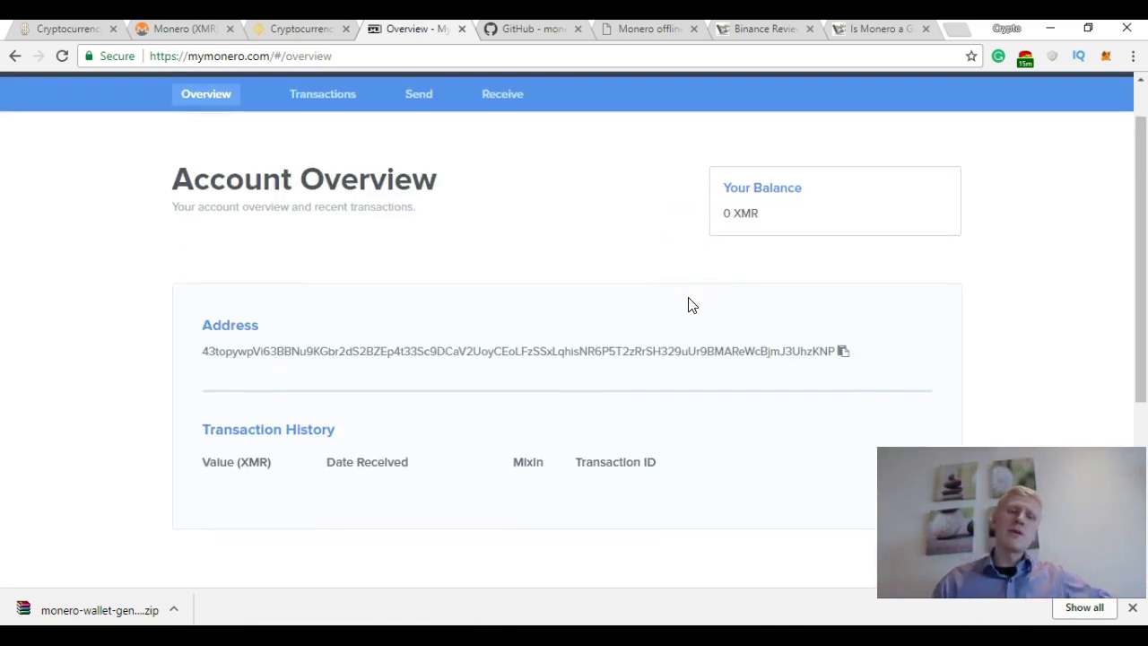
pyautogui.scroll(1, 687, 302)
pyautogui.moveTo(702, 228); pyautogui.dragTo(868, 267)
pyautogui.click(870, 266)
pyautogui.moveTo(1139, 226); pyautogui.dragTo(1134, 277)
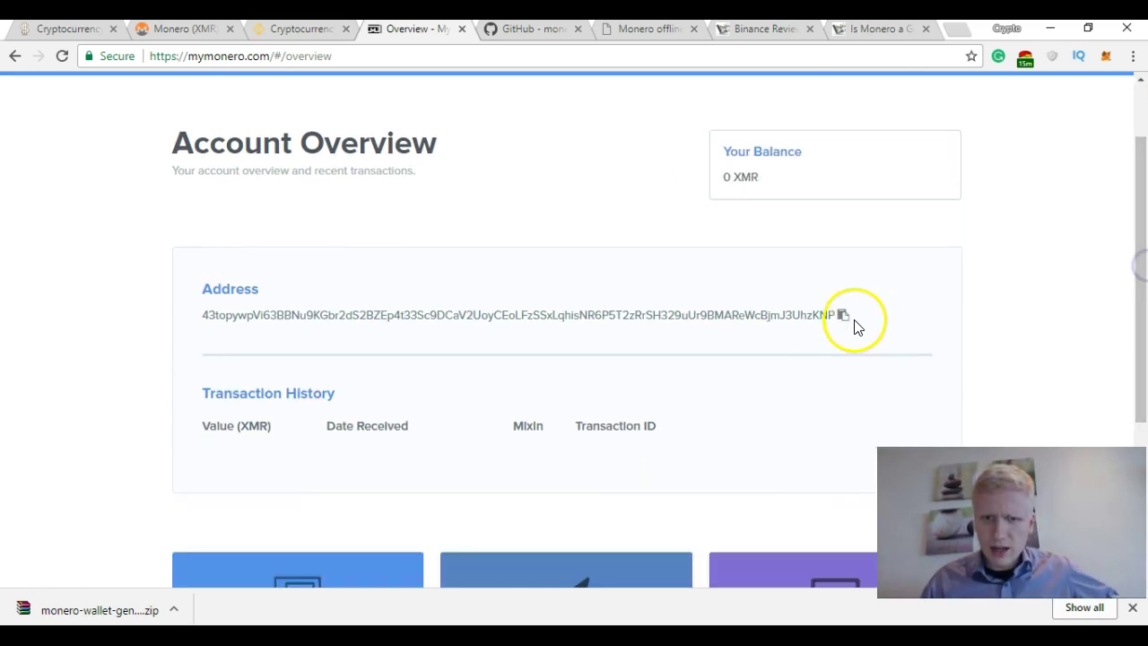
pyautogui.scroll(-2, 995, 318)
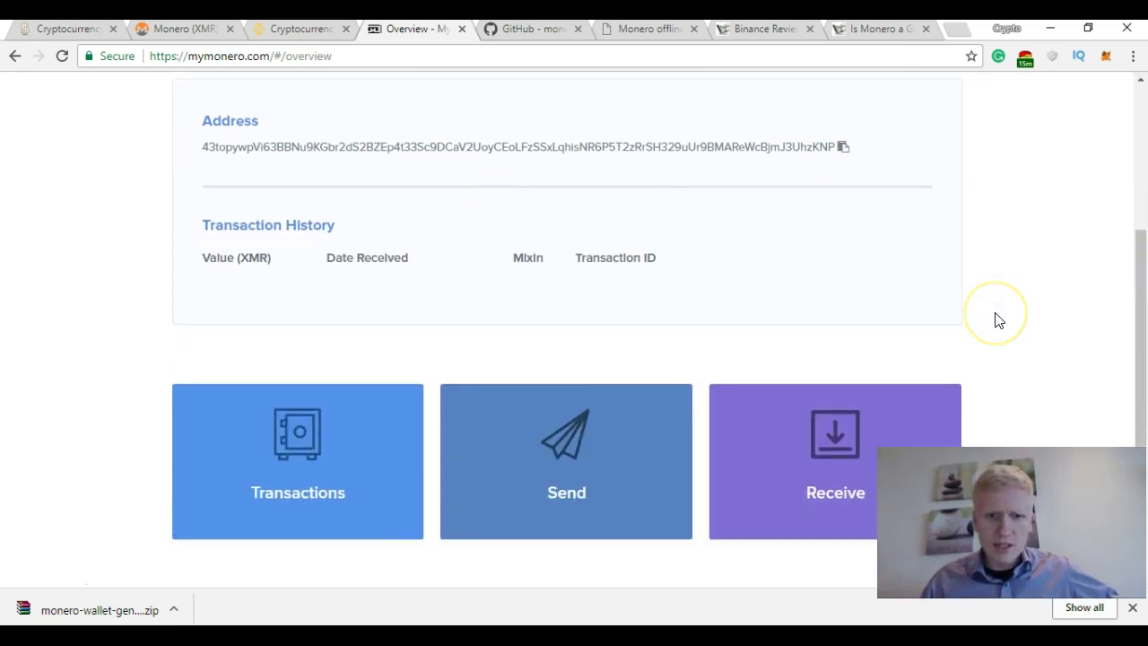
pyautogui.scroll(1, 691, 422)
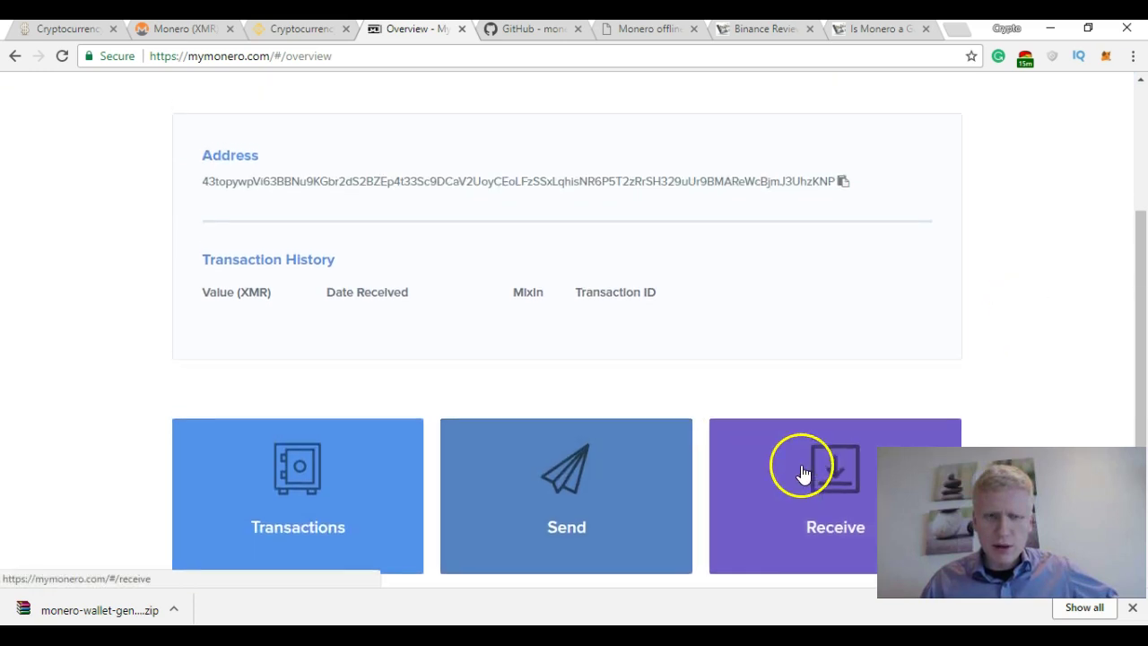
pyautogui.scroll(3, 802, 470)
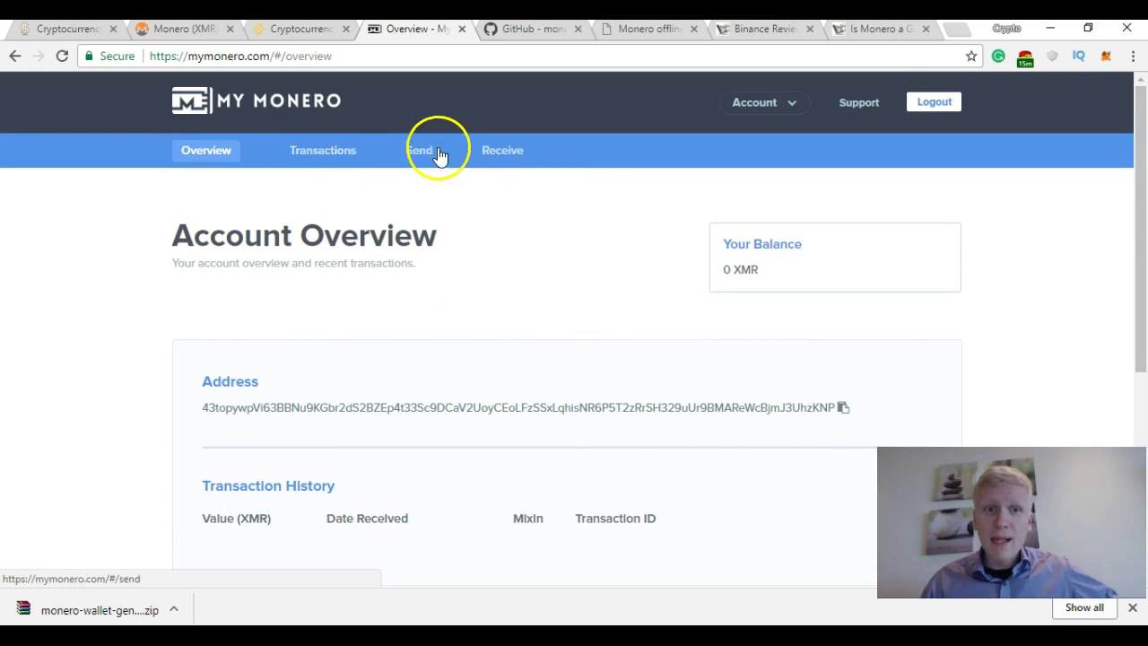
# Step: Open the MyMonero page for receiving coins, look at the Binance home page and return to the receive form
pyautogui.click(494, 152)
pyautogui.scroll(-2, 707, 271)
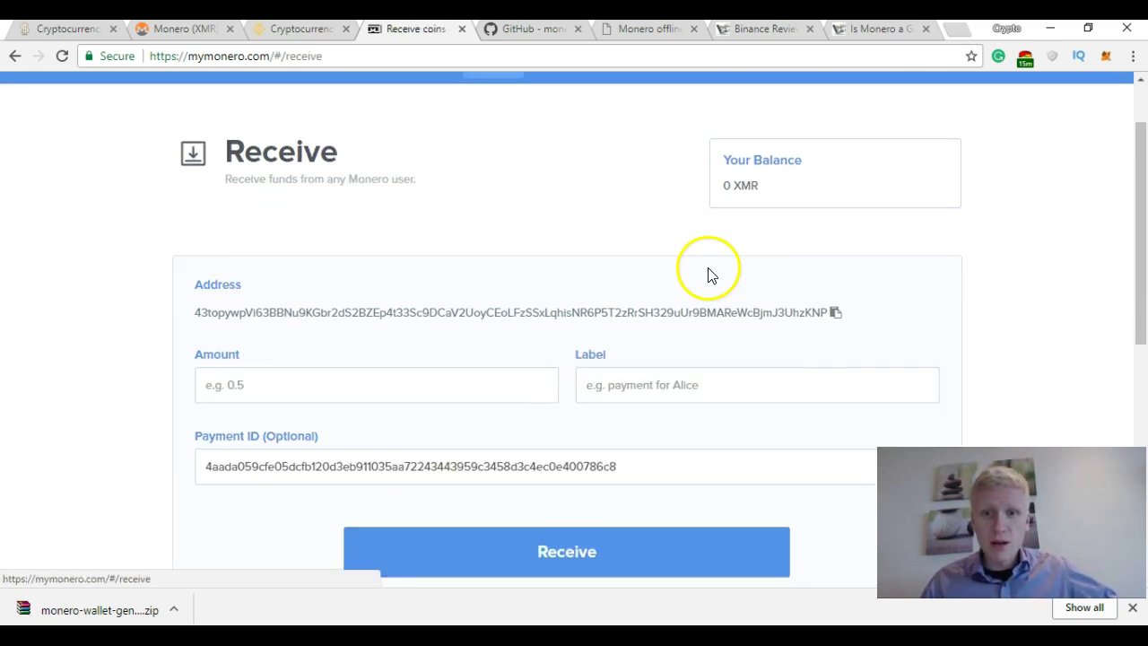
pyautogui.click(305, 32)
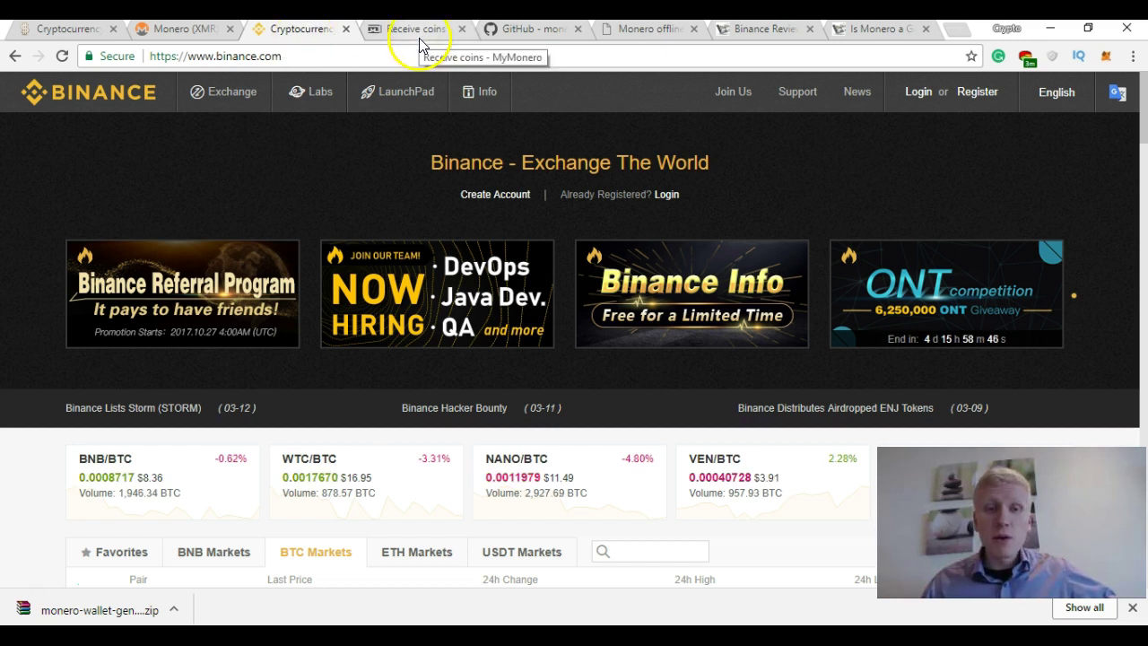
pyautogui.click(421, 36)
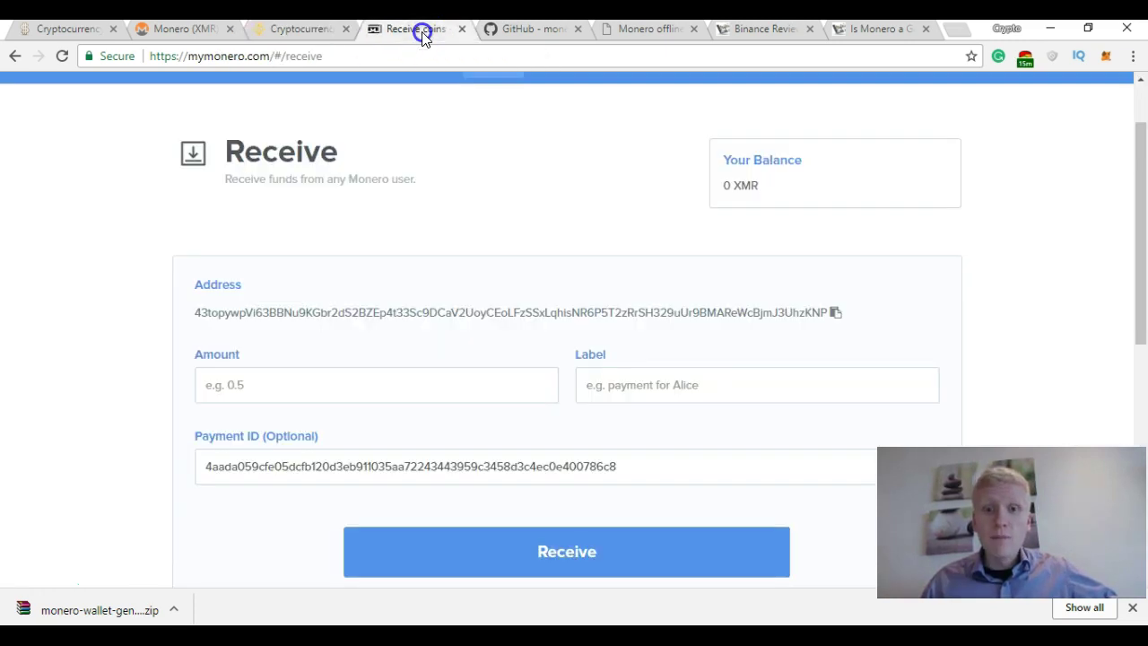
# Step: Copy the wallet address from the receive form, visit the Binance page and come back to MyMonero
pyautogui.click(835, 313)
pyautogui.click(633, 174)
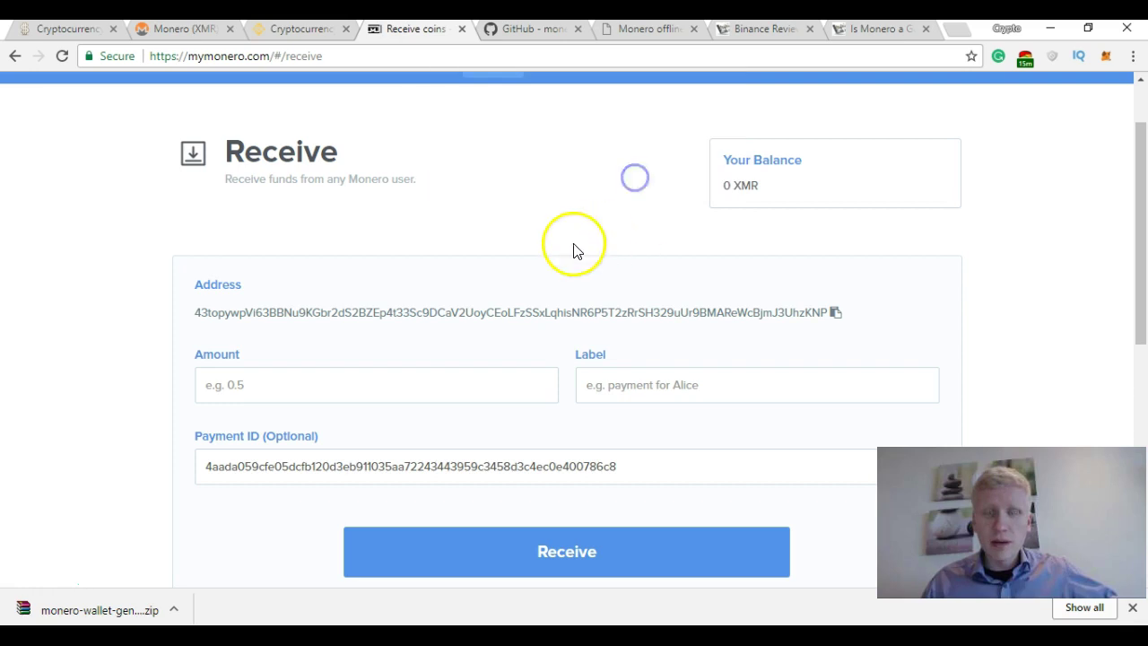
pyautogui.click(296, 32)
pyautogui.click(395, 36)
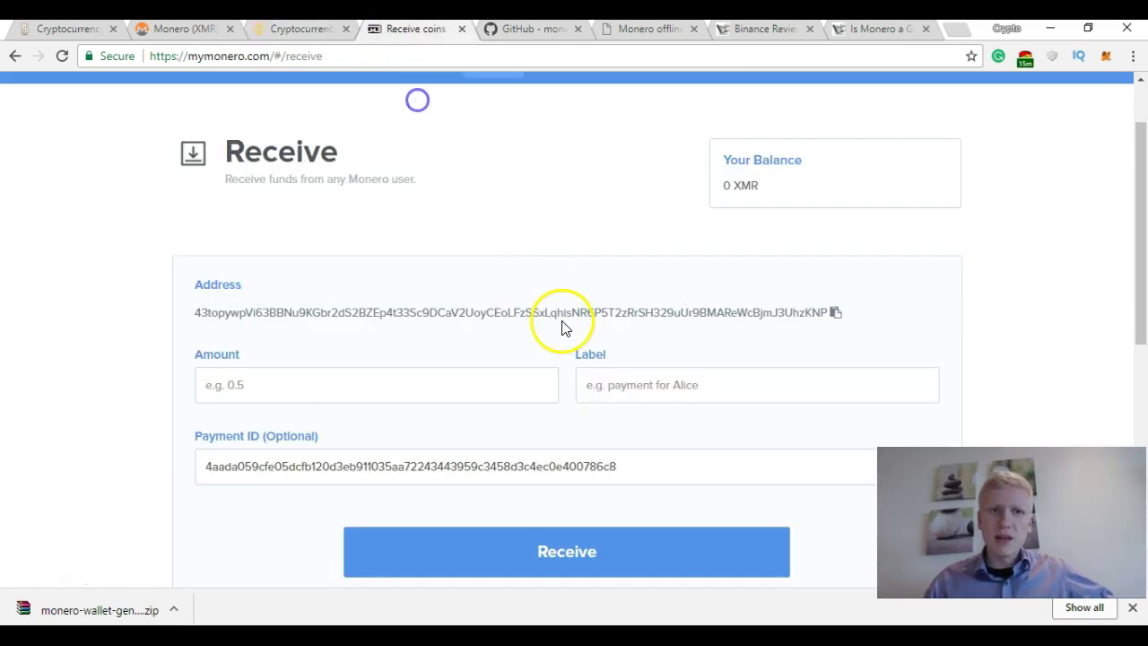
# Step: Go from the receive form back to the MyMonero account overview
pyautogui.scroll(1, 562, 321)
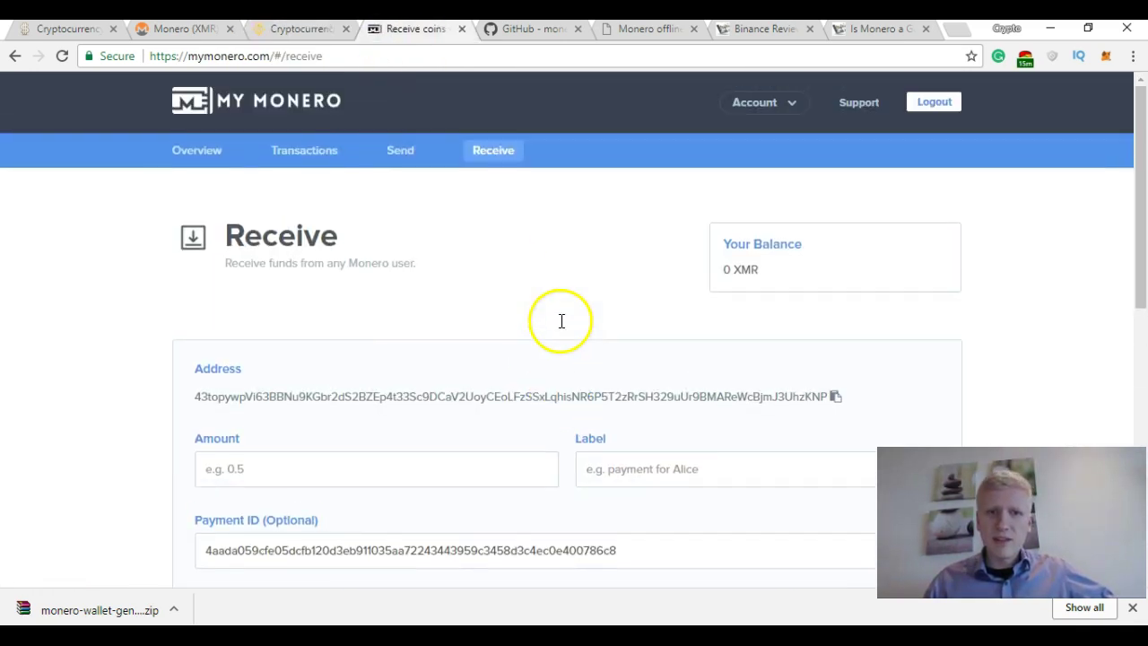
pyautogui.click(214, 150)
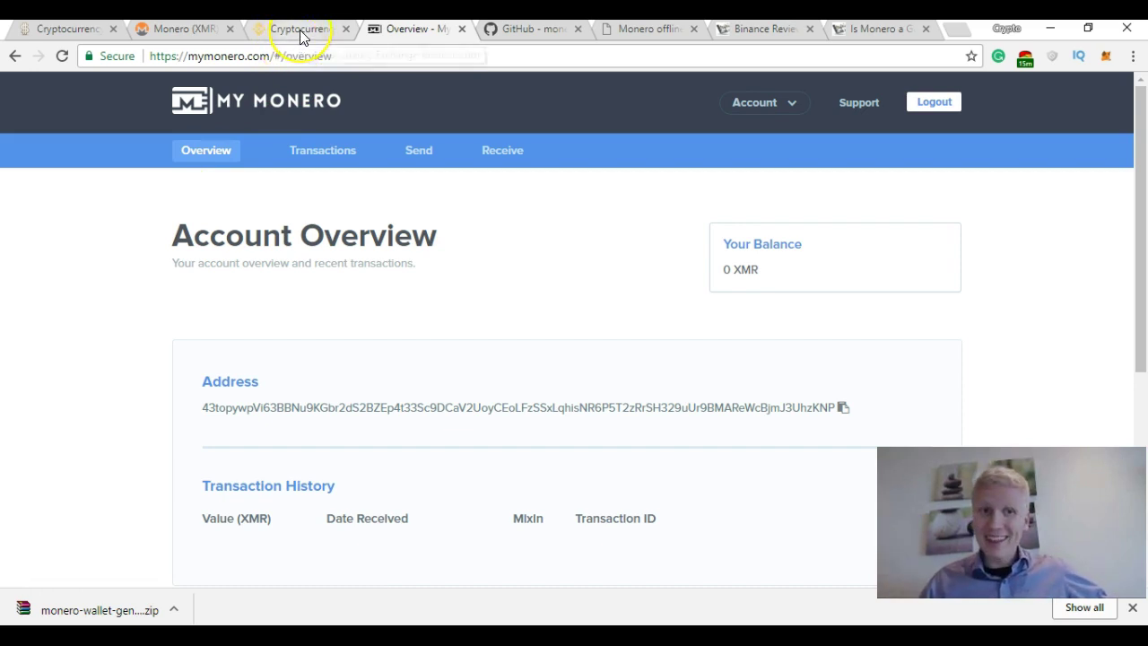
pyautogui.moveTo(583, 145); pyautogui.dragTo(636, 182)
pyautogui.click(359, 192)
pyautogui.click(623, 149)
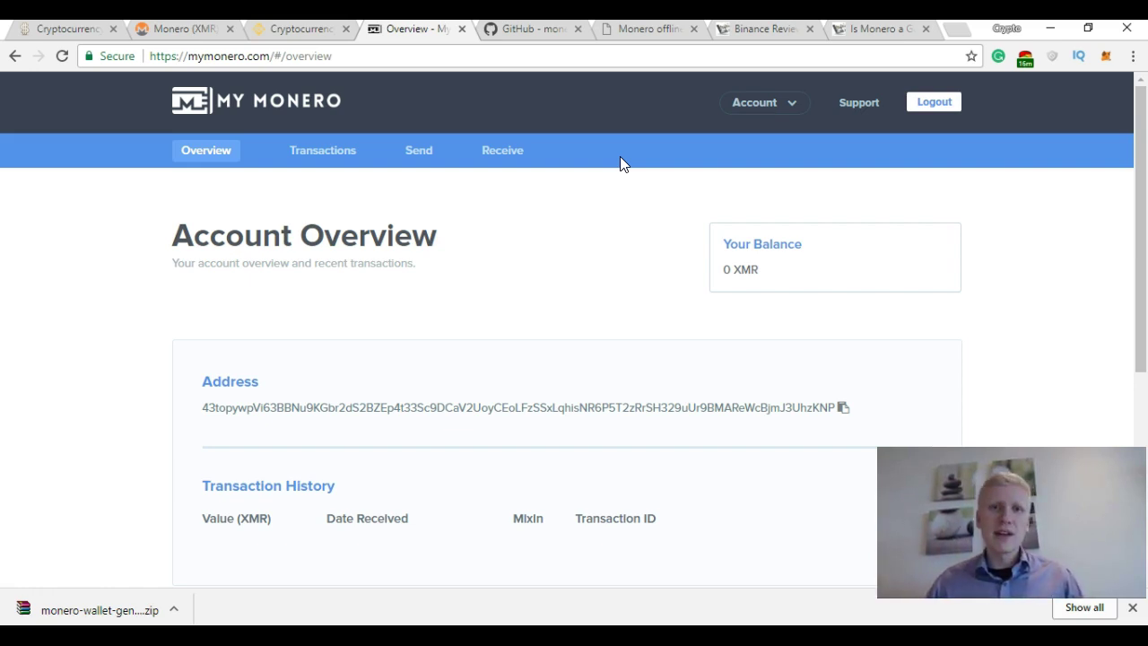
pyautogui.click(615, 170)
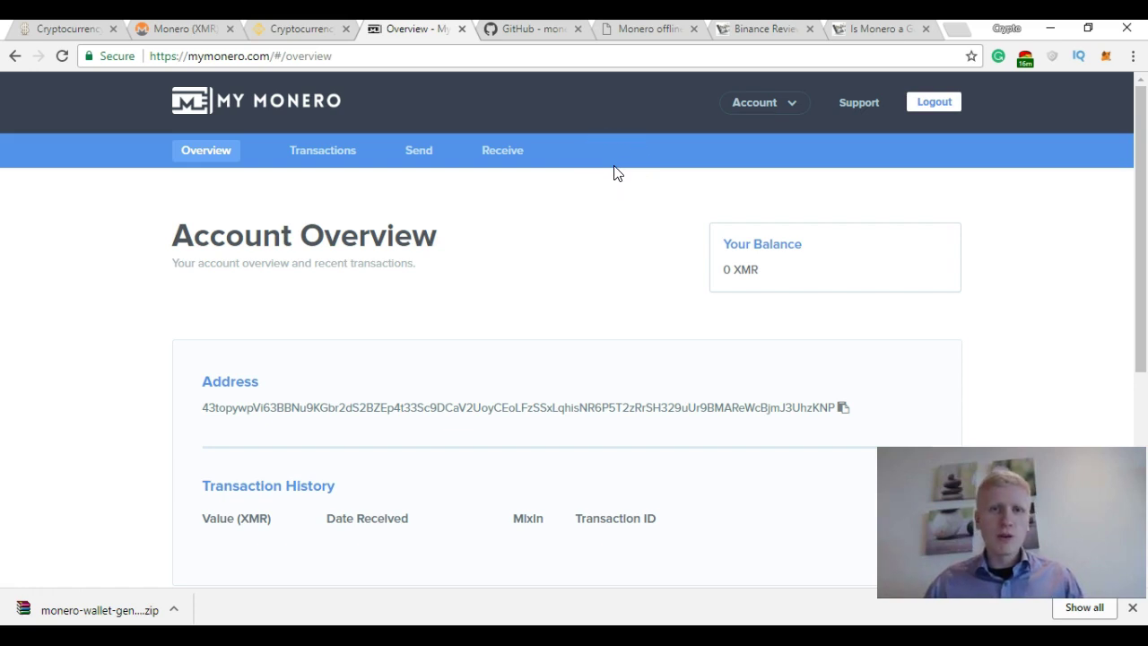
# Step: Look at the Binance home page and return to the MyMonero account overview
pyautogui.click(300, 30)
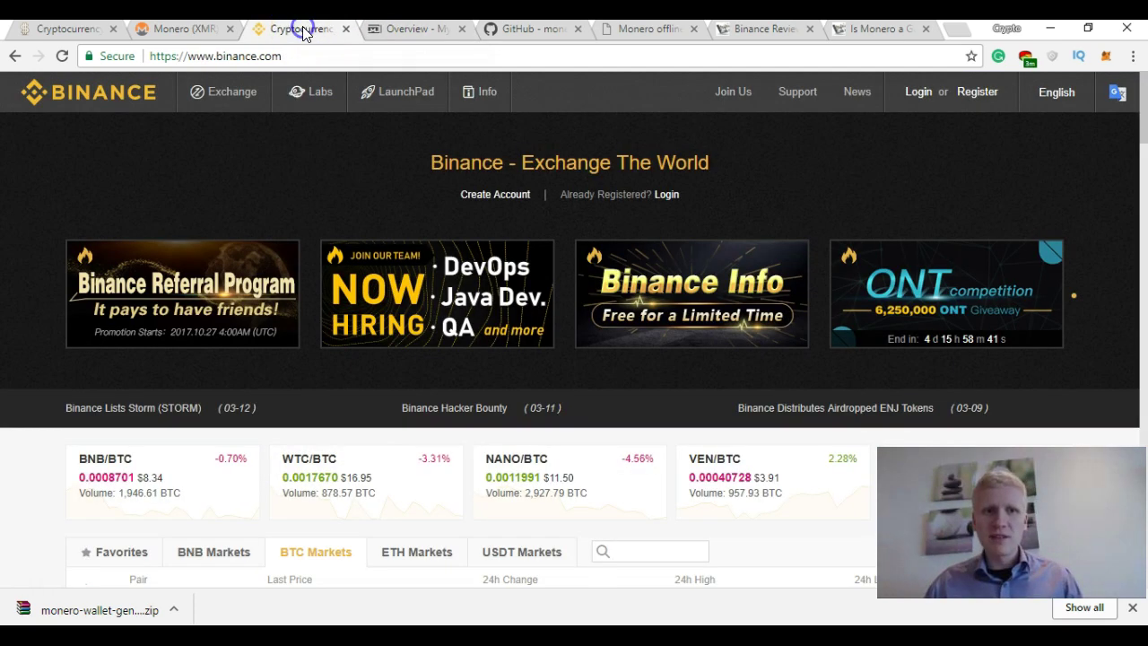
pyautogui.click(391, 30)
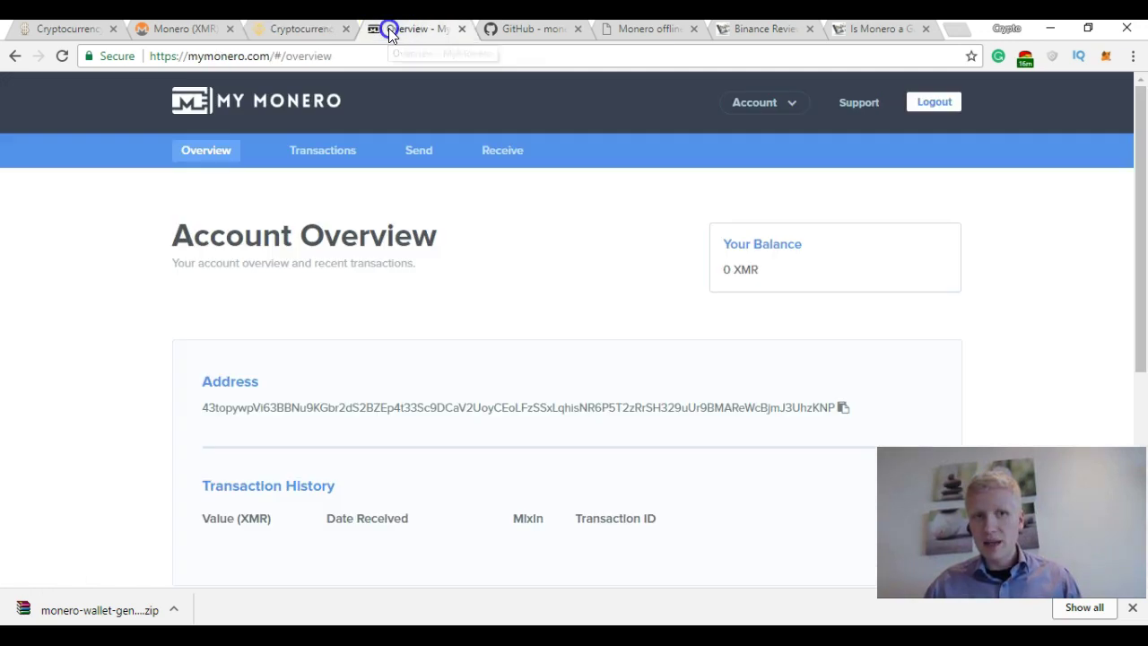
pyautogui.moveTo(447, 88); pyautogui.dragTo(226, 103)
pyautogui.moveTo(147, 128); pyautogui.dragTo(355, 144)
pyautogui.click(417, 146)
pyautogui.click(58, 591)
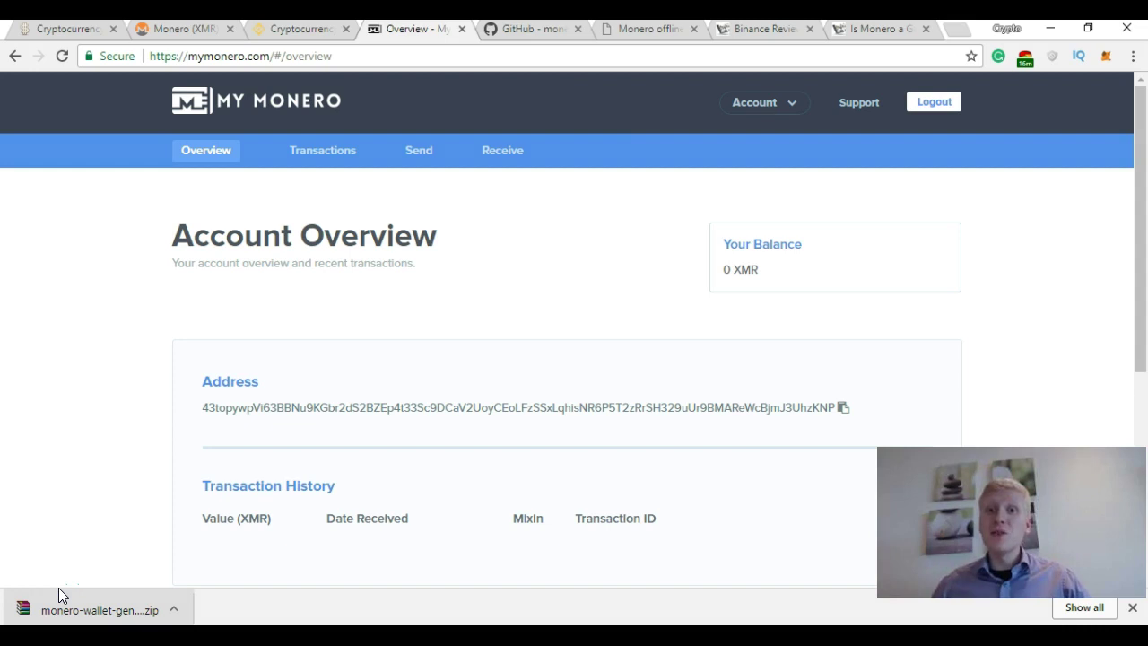
# Step: View the introductions of the Monero investment article and the Binance review on Your Online Revenue, and return to the MyMonero overview
pyautogui.click(854, 31)
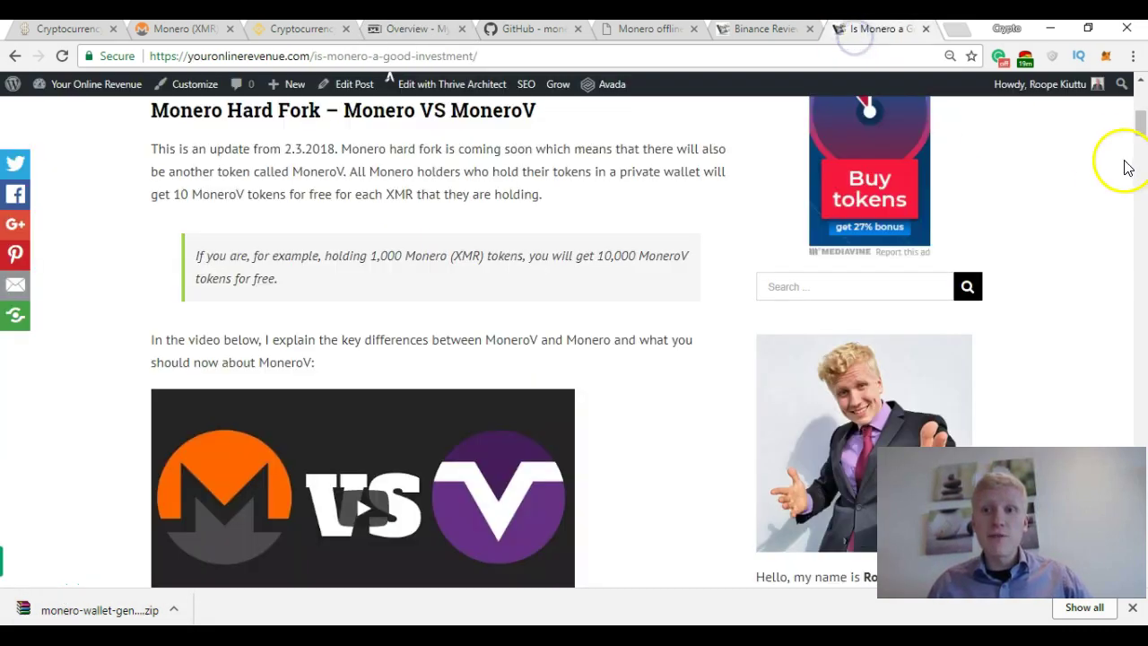
pyautogui.scroll(5, 1128, 167)
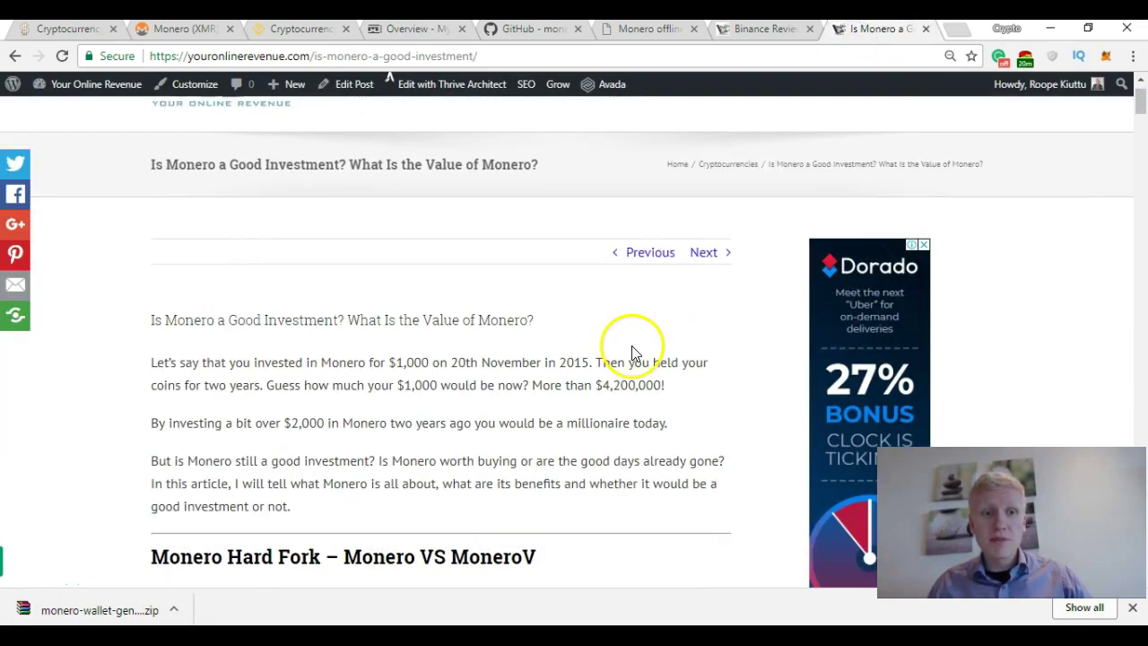
pyautogui.click(782, 29)
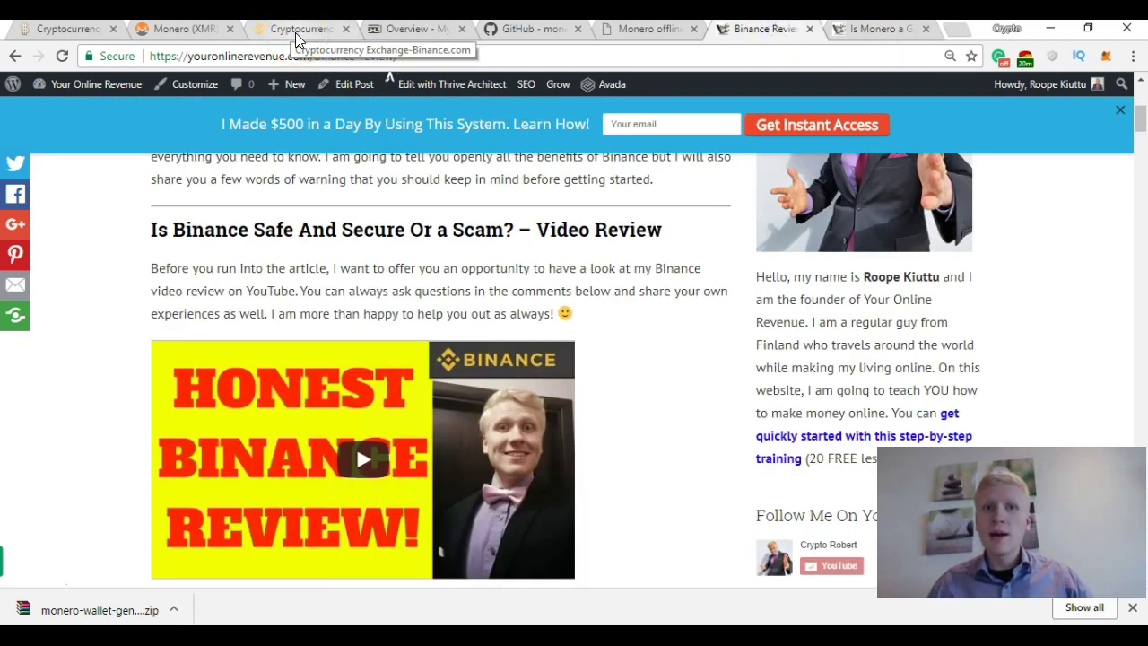
pyautogui.scroll(3, 865, 311)
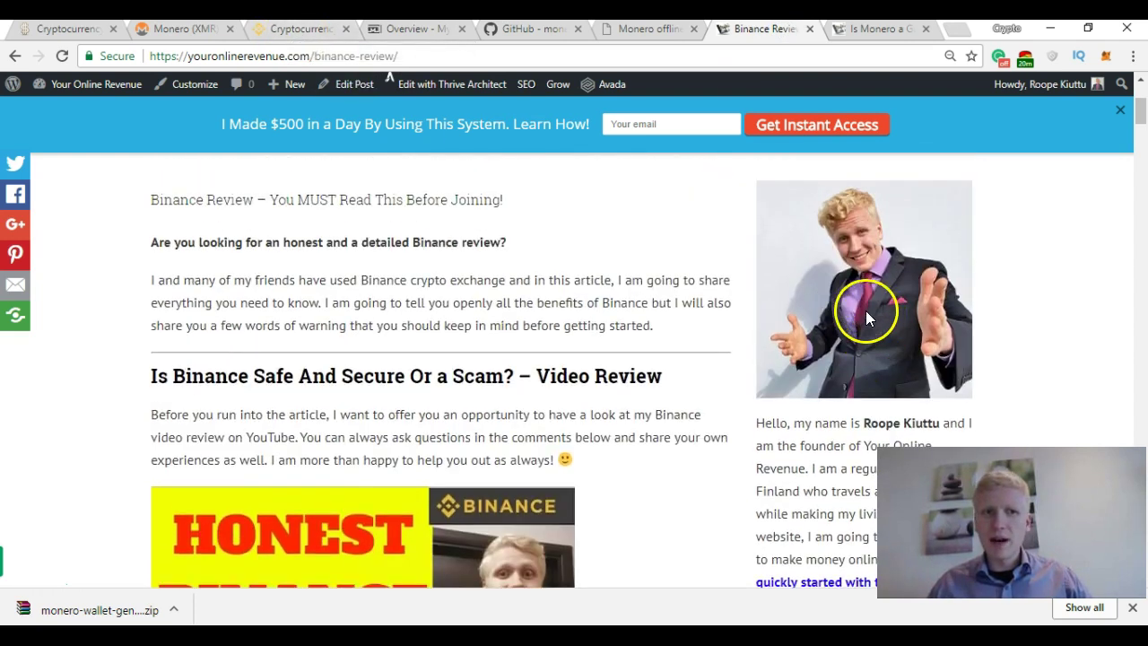
pyautogui.click(422, 29)
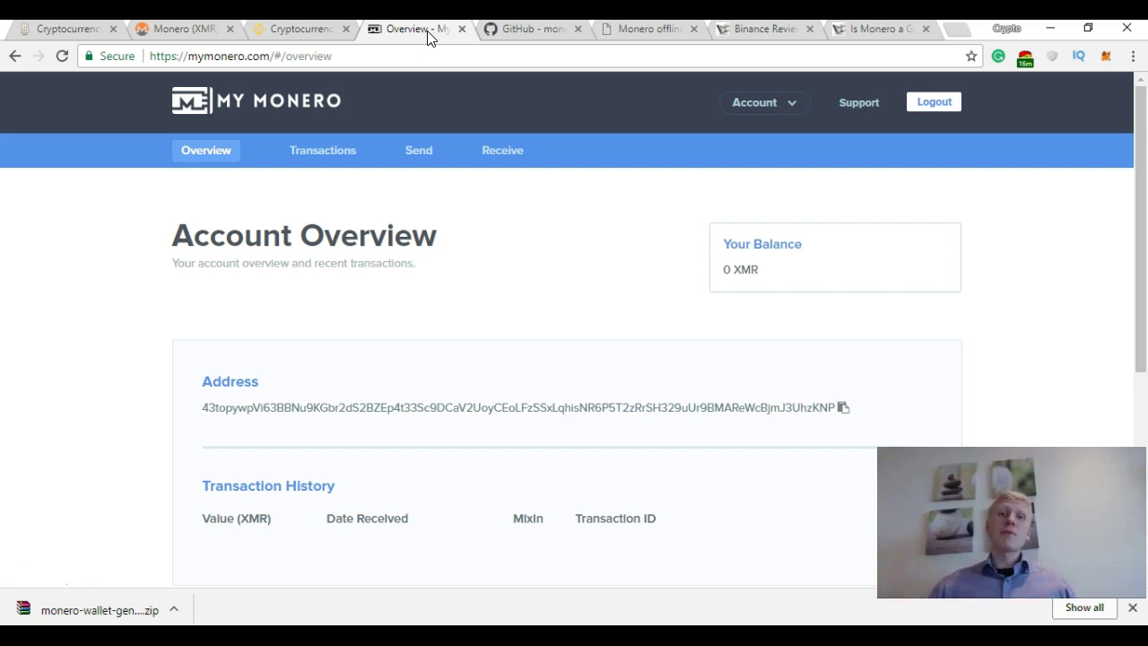